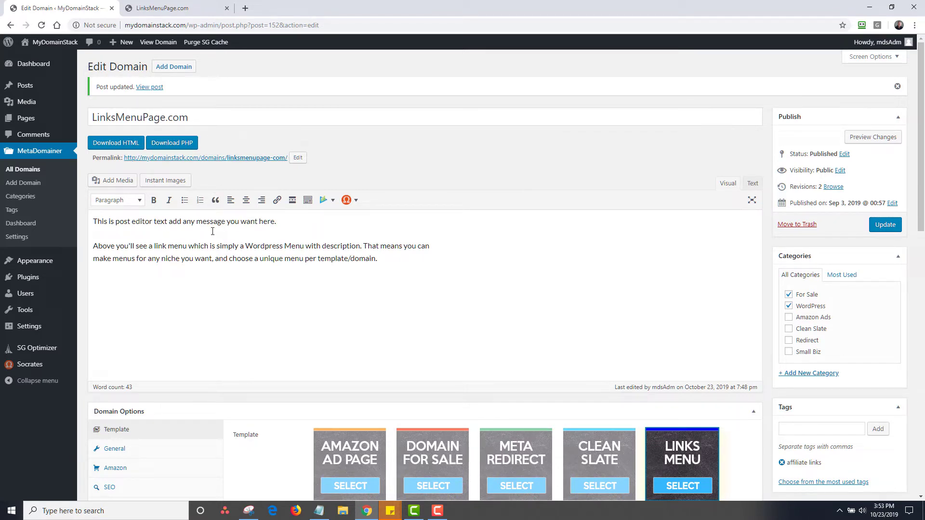
Change the domain's Company Name to XYZ Company, update, and view the live parked page.
{"action": "left_click_drag", "start_coordinate": [921, 202], "coordinate": [921, 263]}
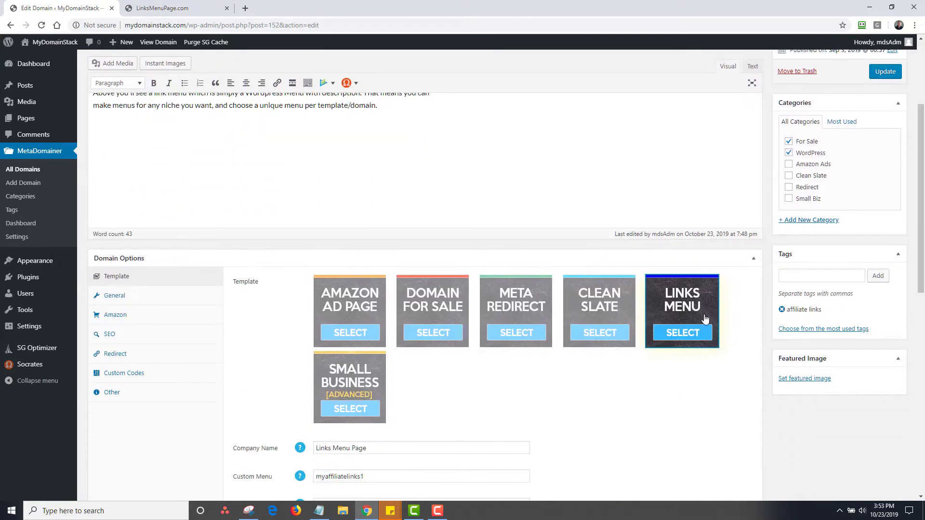
{"action": "scroll", "coordinate": [614, 295], "scroll_direction": "down", "scroll_amount": 3}
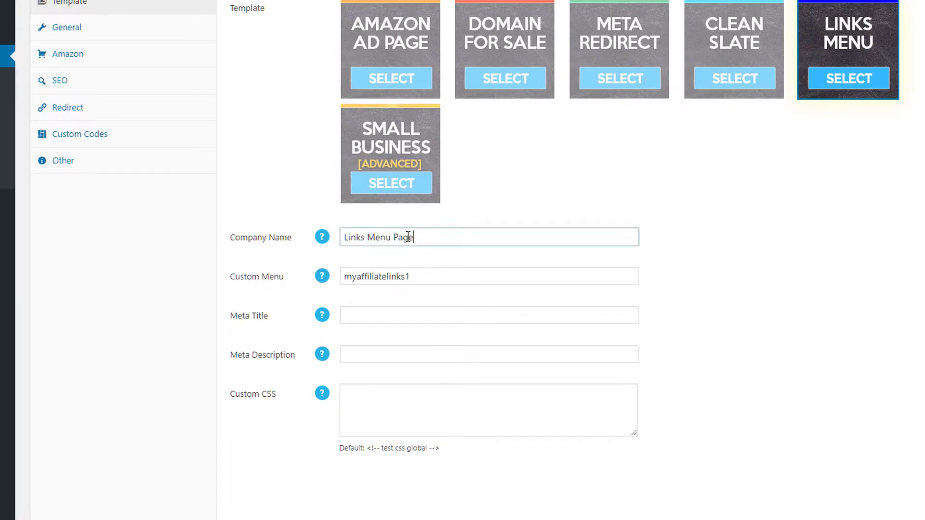
{"action": "triple_click", "coordinate": [416, 237]}
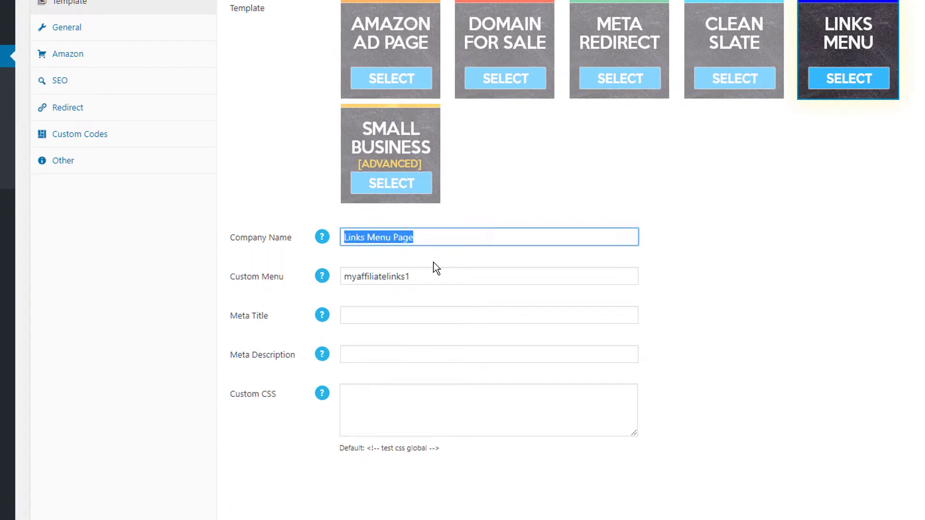
{"action": "type", "text": "XYZ Com"}
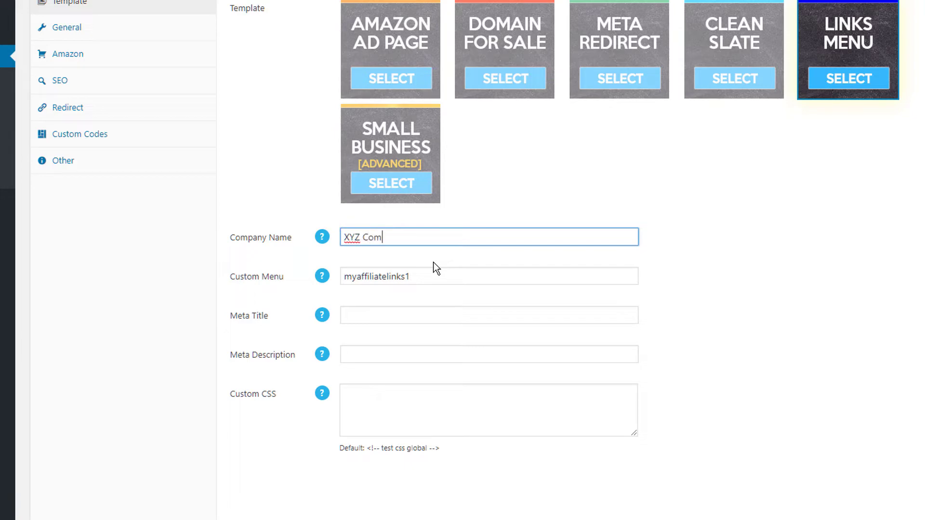
{"action": "type", "text": "pany"}
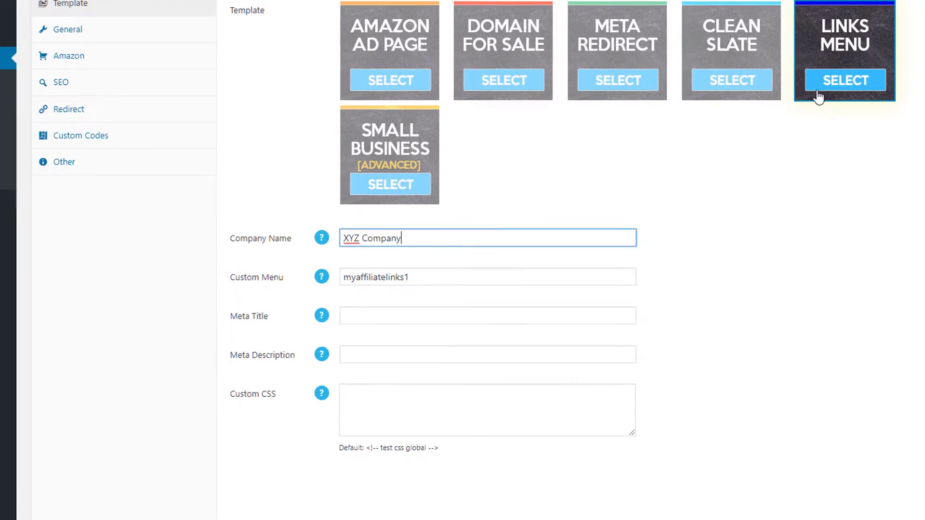
{"action": "left_click", "coordinate": [819, 97]}
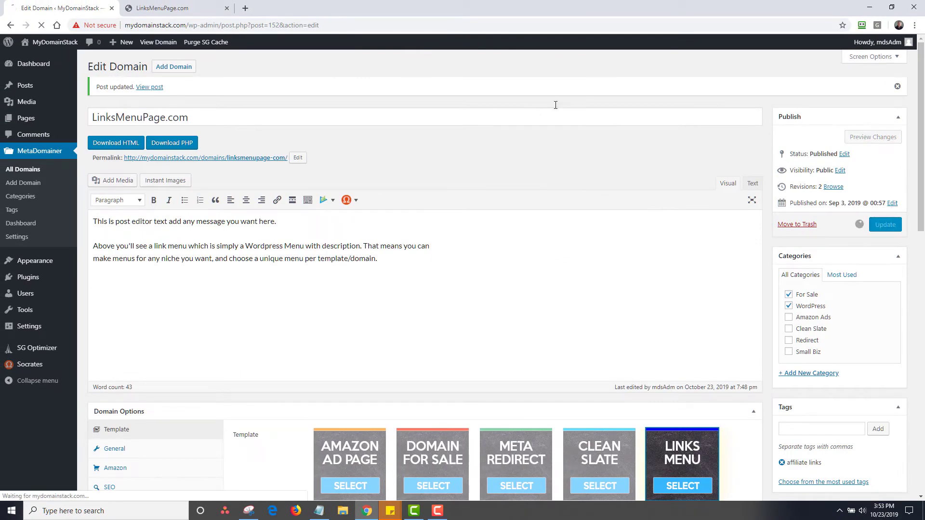
{"action": "left_click", "coordinate": [163, 8]}
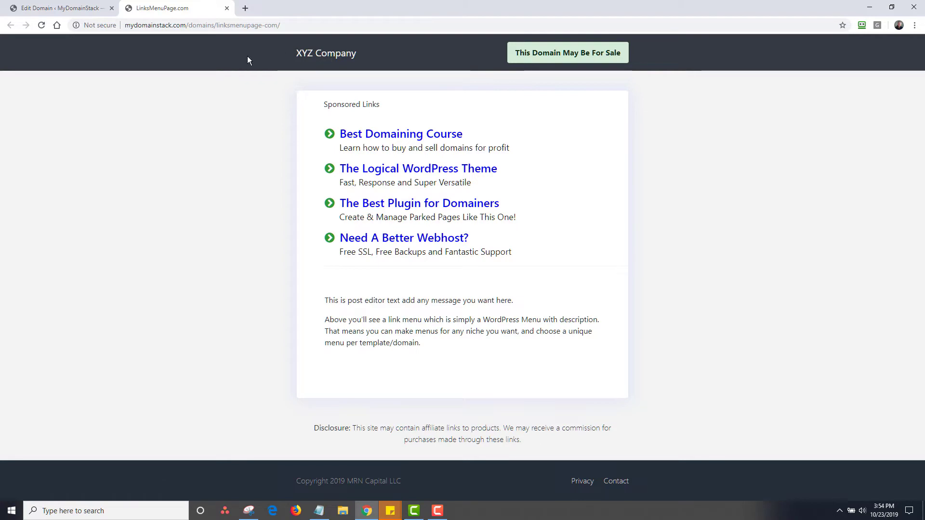
Rename the company to LinksMenuPage.com, update, and reload the parked page to confirm.
{"action": "left_click", "coordinate": [60, 8]}
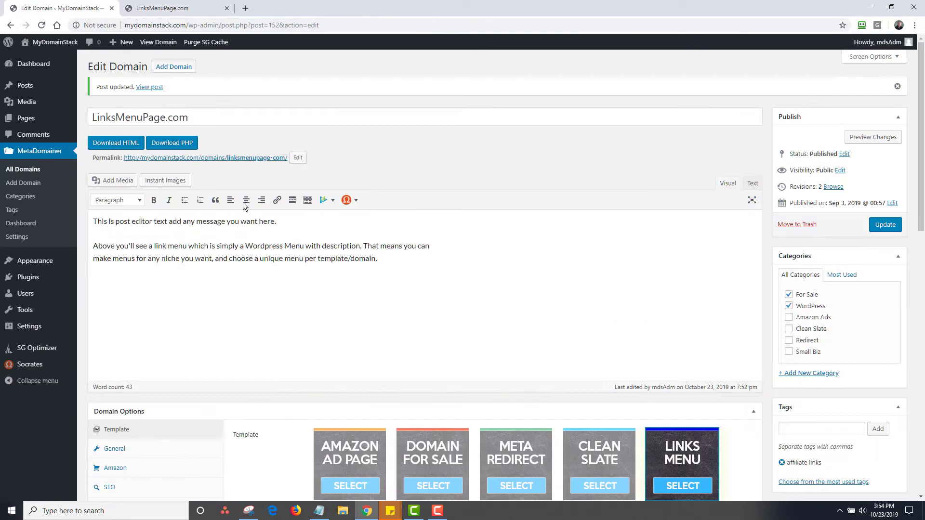
{"action": "scroll", "coordinate": [366, 234], "scroll_direction": "down", "scroll_amount": 8}
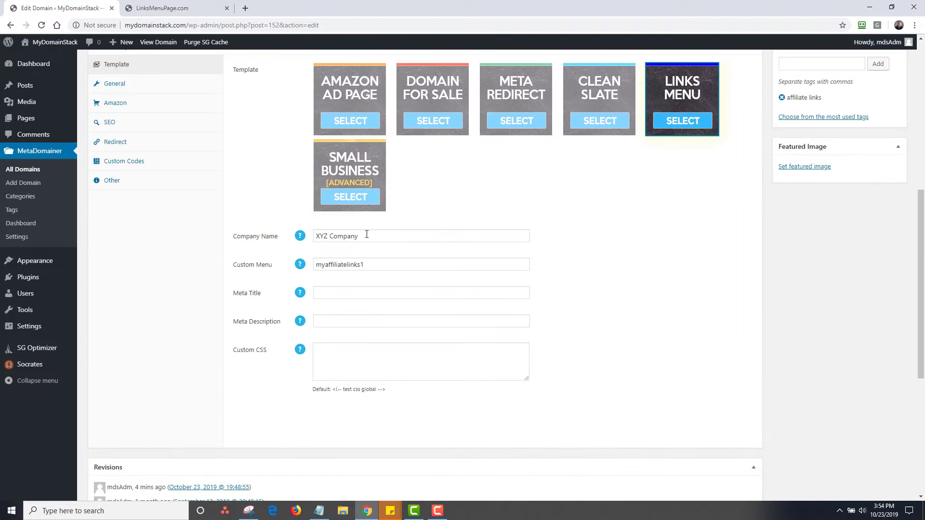
{"action": "left_click_drag", "start_coordinate": [363, 239], "coordinate": [310, 236]}
{"action": "type", "text": "Link"}
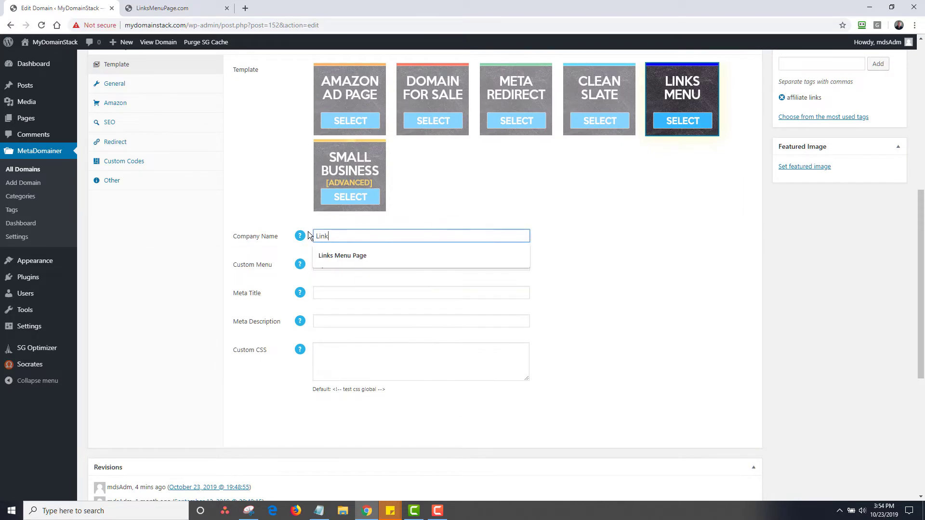
{"action": "type", "text": "sMenu"}
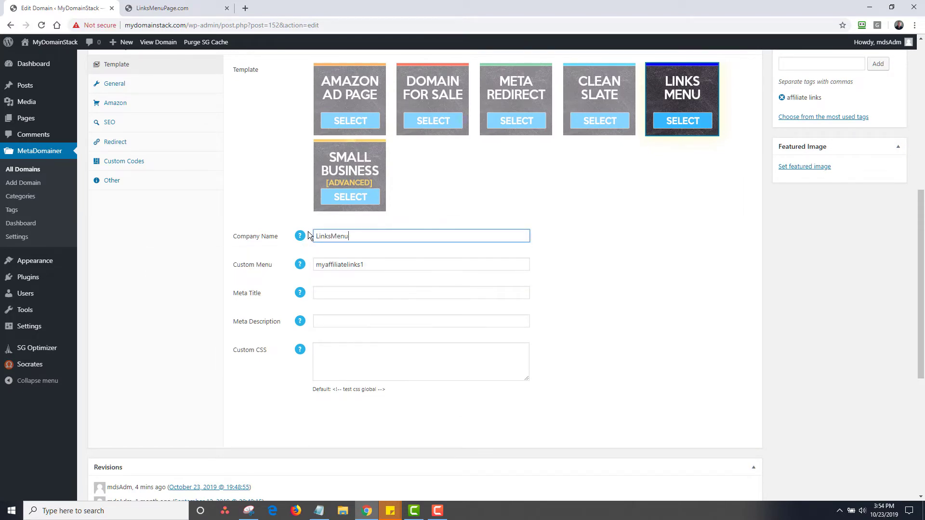
{"action": "type", "text": "Page.com"}
{"action": "scroll", "coordinate": [894, 186], "scroll_direction": "up", "scroll_amount": 10}
{"action": "left_click", "coordinate": [885, 224]}
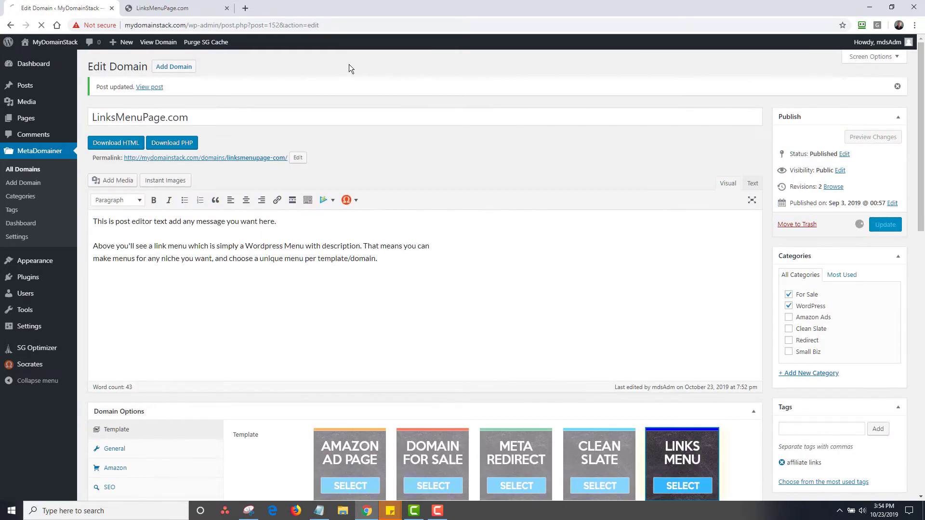
{"action": "left_click", "coordinate": [179, 8]}
{"action": "left_click", "coordinate": [42, 26]}
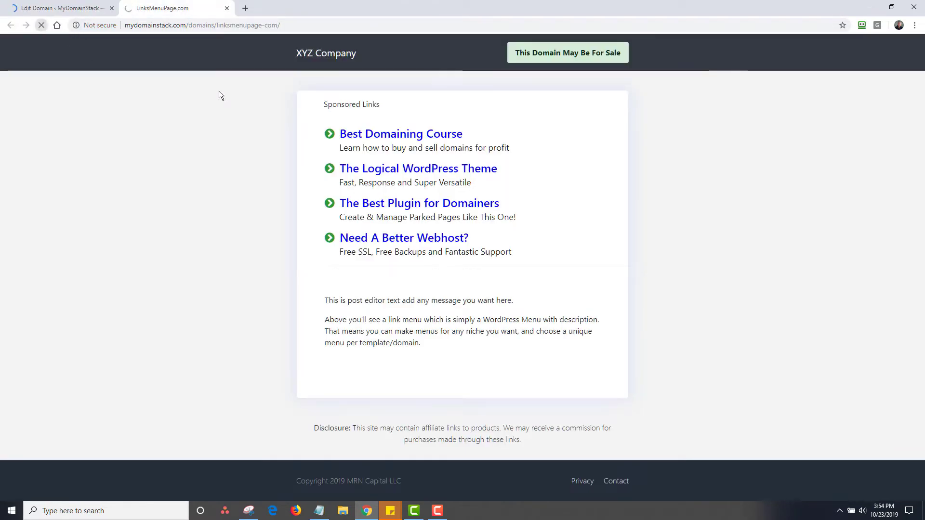
{"action": "left_click", "coordinate": [67, 9]}
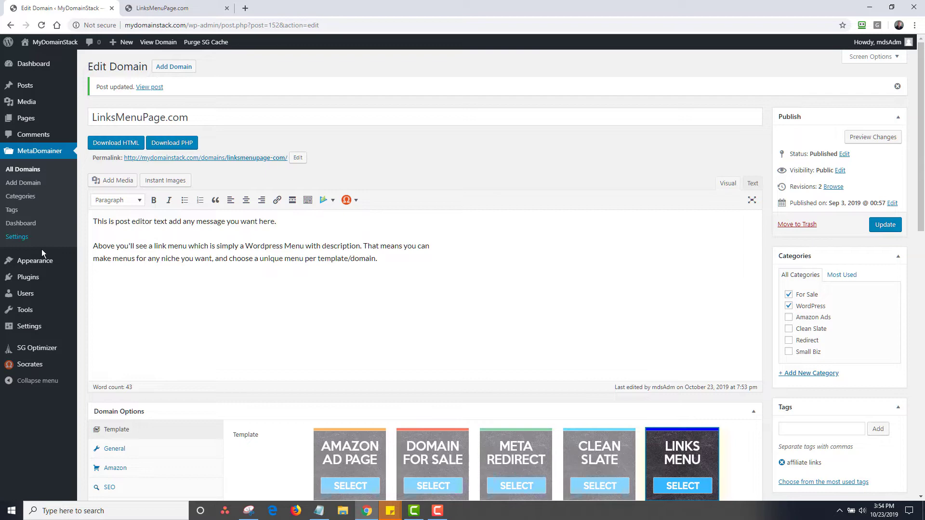
Load the MyAffiliateLinks1 menu in the Appearance > Menus editor.
{"action": "mouse_move", "coordinate": [38, 260]}
{"action": "left_click", "coordinate": [93, 302]}
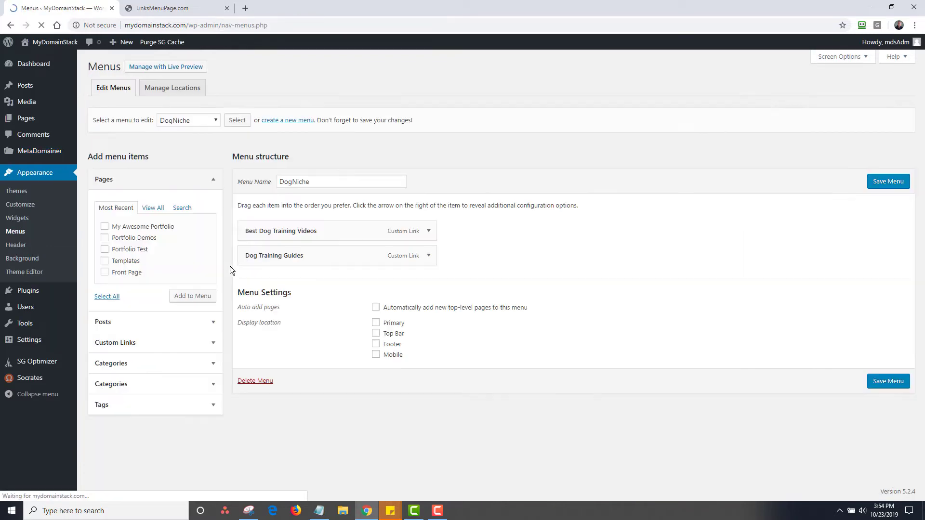
{"action": "left_click", "coordinate": [182, 120]}
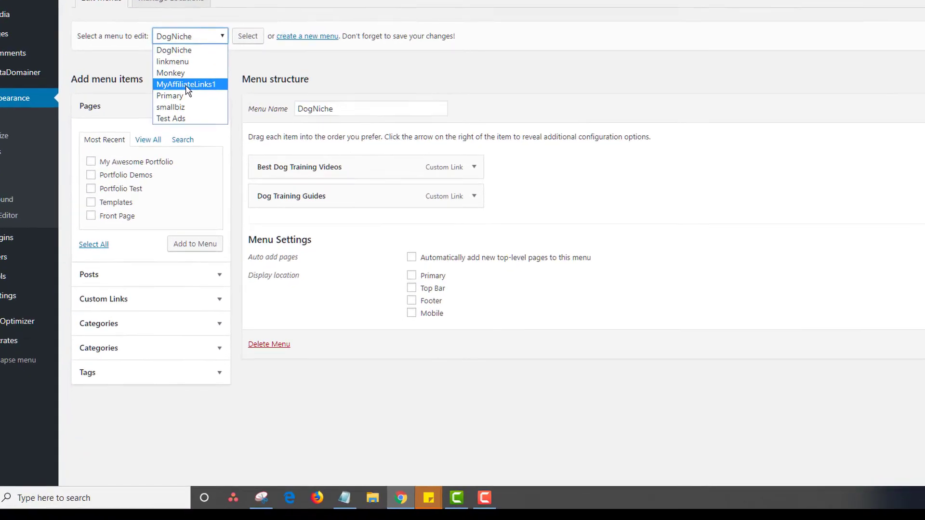
{"action": "left_click", "coordinate": [237, 120]}
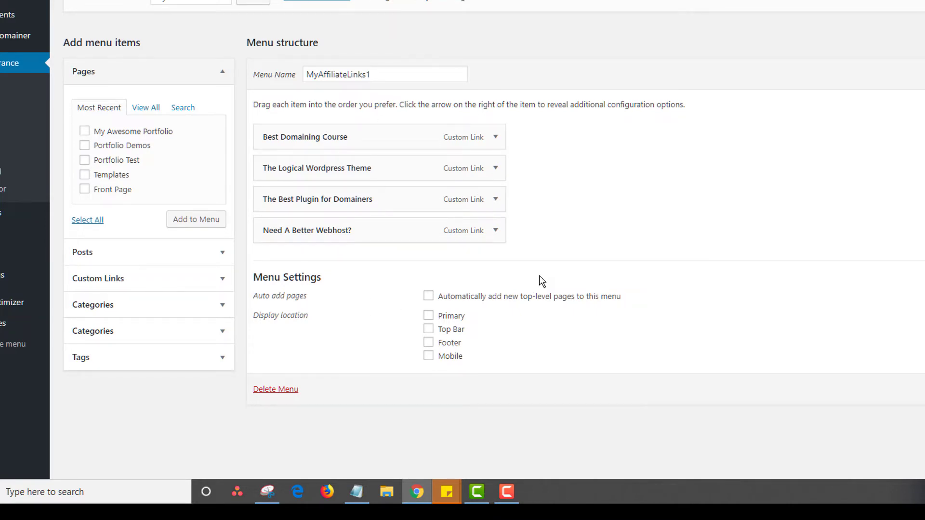
Expand and collapse each of the four links, from Best Domaining Course to Need A Better Webhost?, to review them.
{"action": "left_click", "coordinate": [495, 137]}
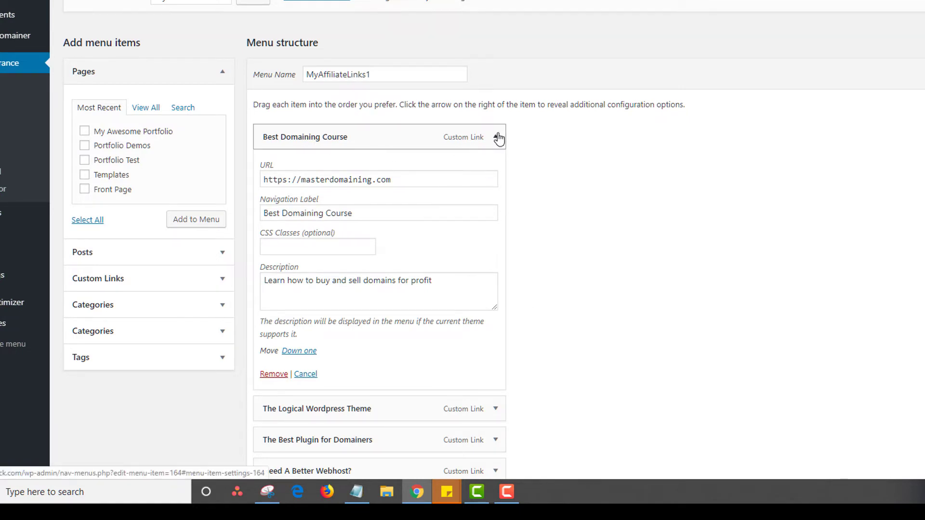
{"action": "left_click", "coordinate": [498, 139]}
{"action": "left_click", "coordinate": [495, 170]}
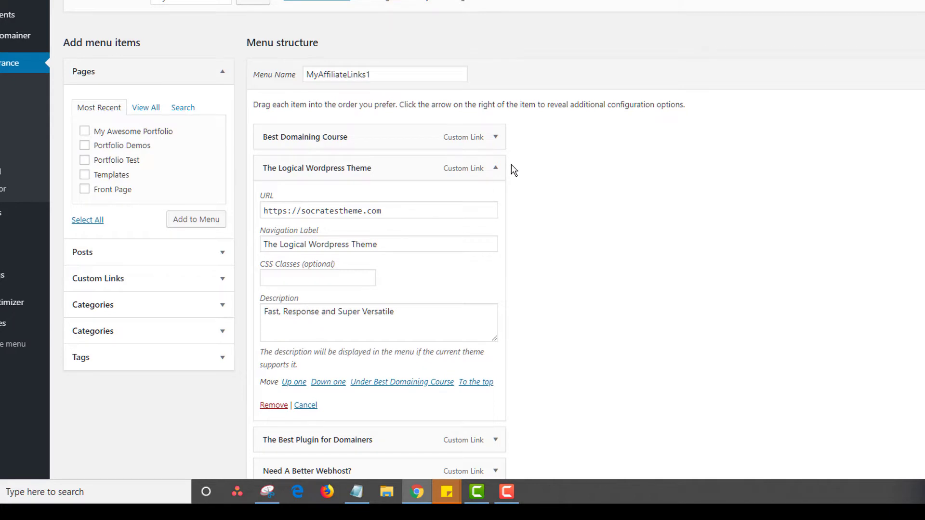
{"action": "left_click", "coordinate": [498, 172]}
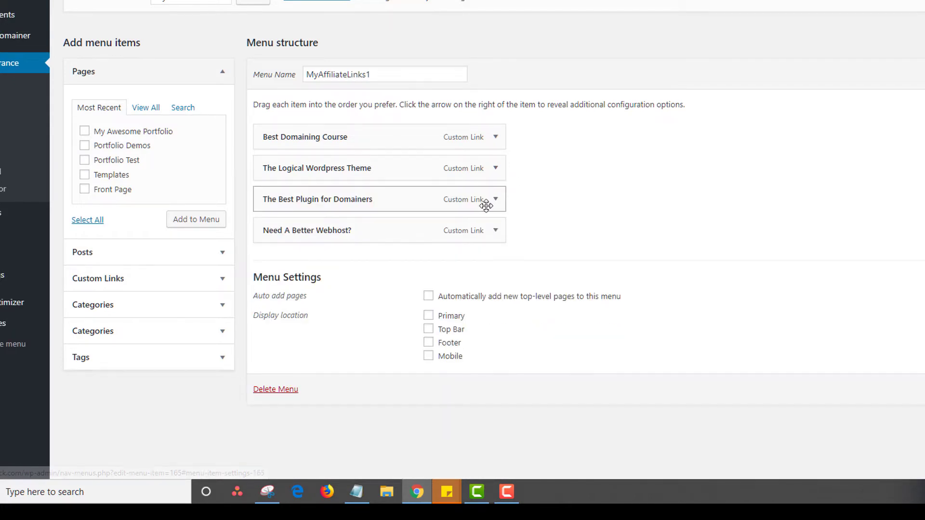
{"action": "left_click", "coordinate": [495, 201]}
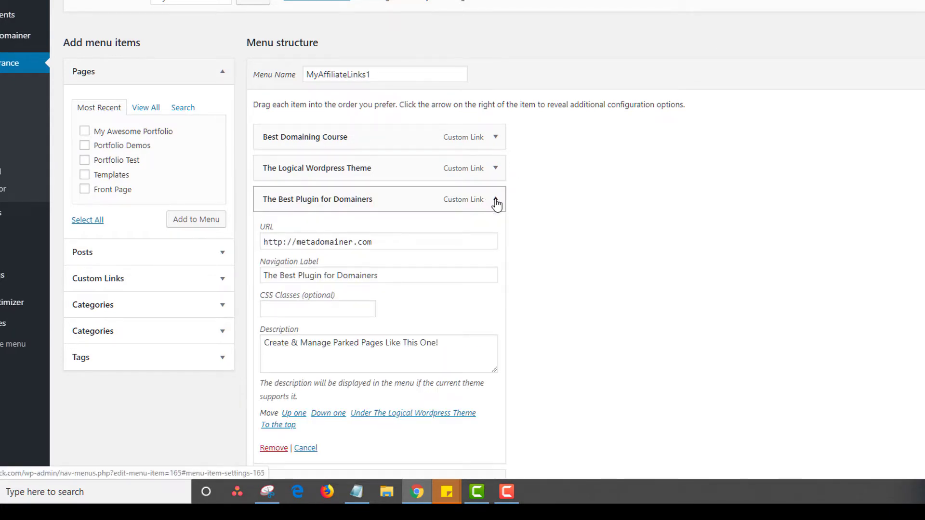
{"action": "left_click", "coordinate": [495, 200]}
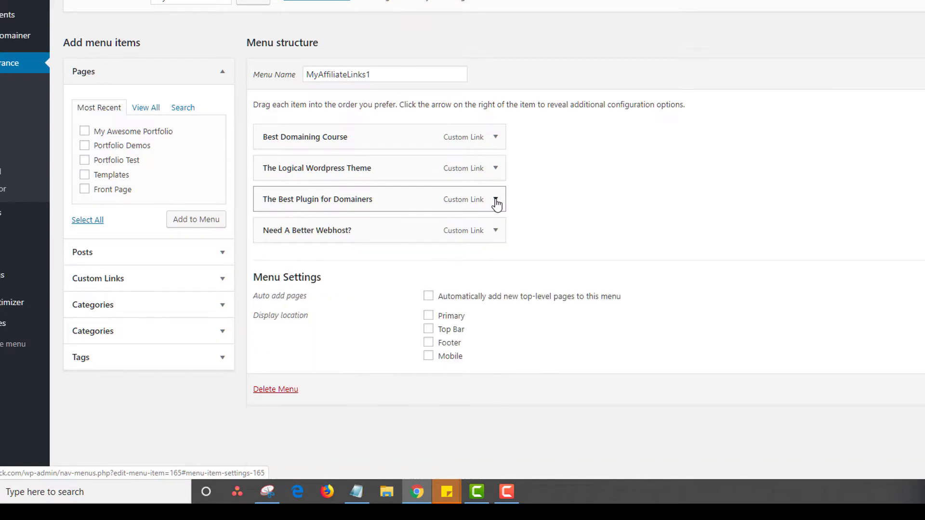
{"action": "left_click", "coordinate": [496, 231]}
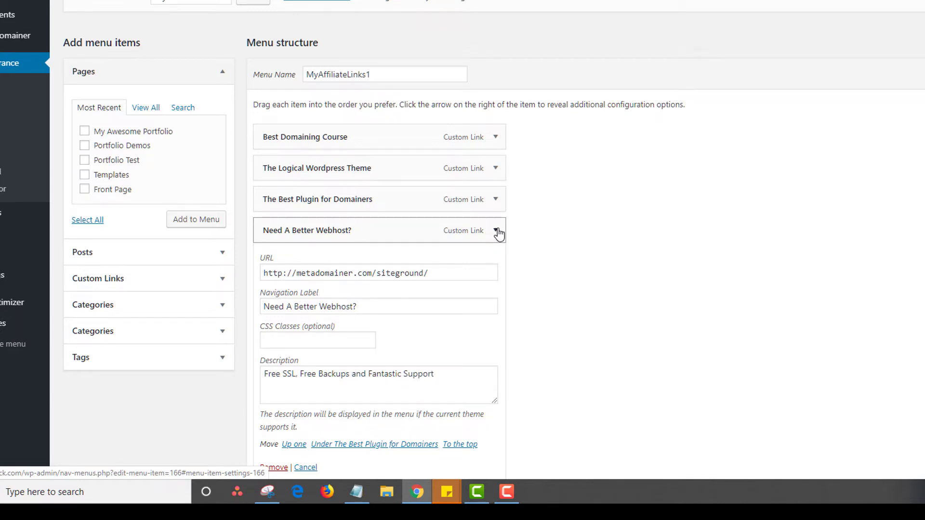
{"action": "left_click", "coordinate": [496, 231]}
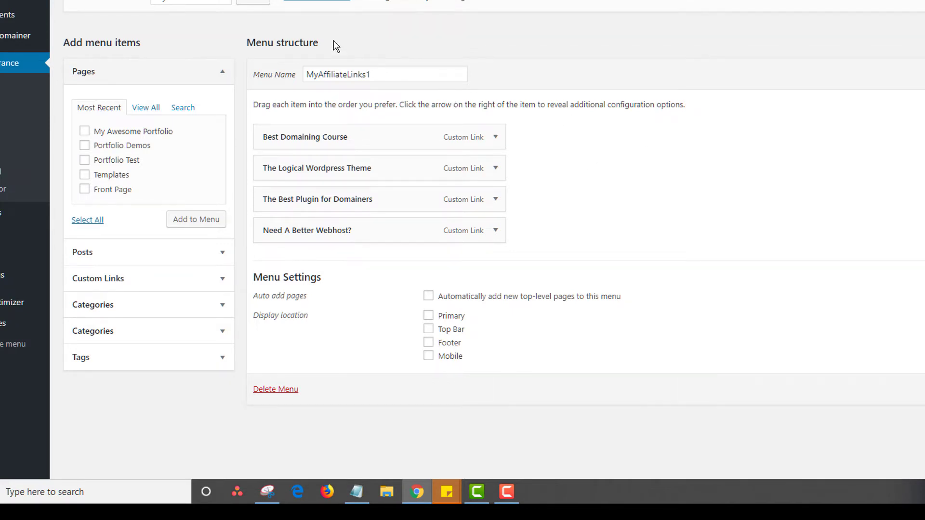
Create a new menu named DansPrograms.
{"action": "left_click", "coordinate": [318, 3]}
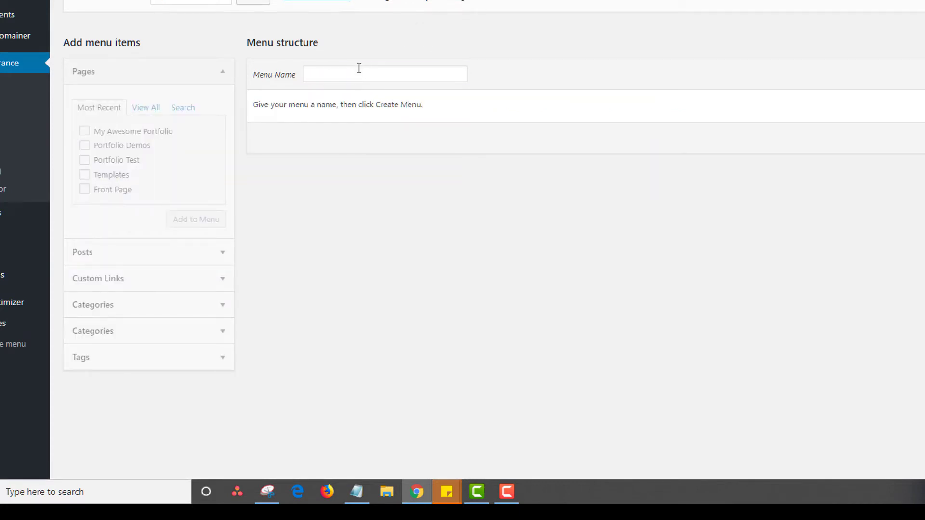
{"action": "left_click", "coordinate": [359, 72]}
{"action": "type", "text": "Dan"}
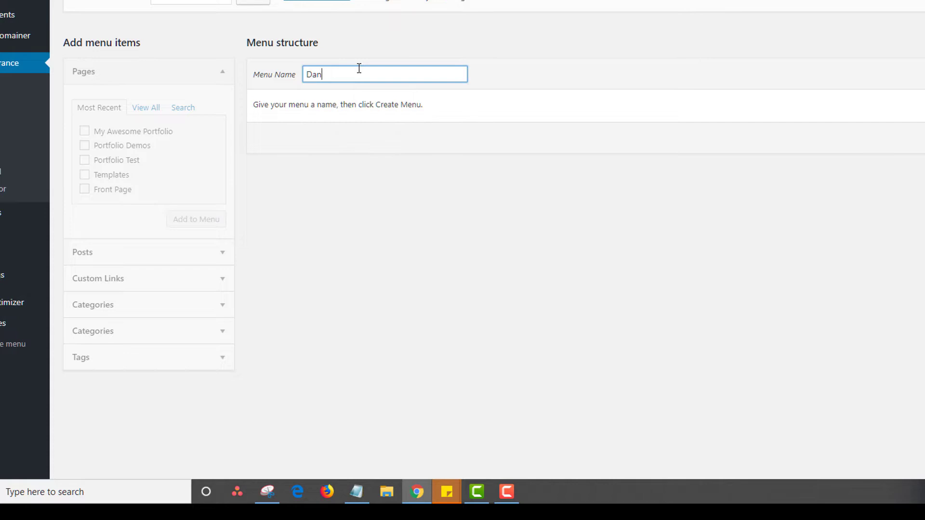
{"action": "type", "text": "sPrograms"}
{"action": "key", "text": "ctrl+a"}
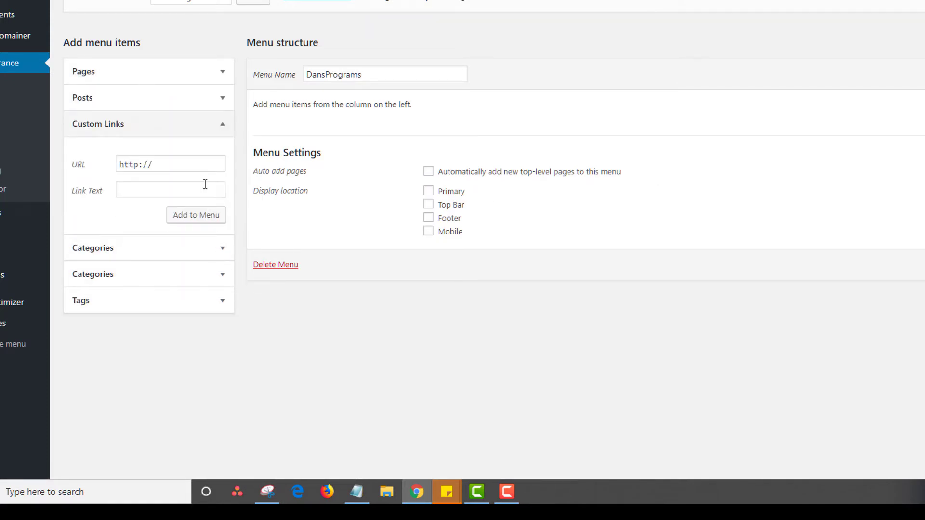
Add an 'Aweber - List Building' custom link pointing to aweber.com.
{"action": "left_click_drag", "start_coordinate": [193, 162], "coordinate": [90, 159]}
{"action": "type", "text": "h"}
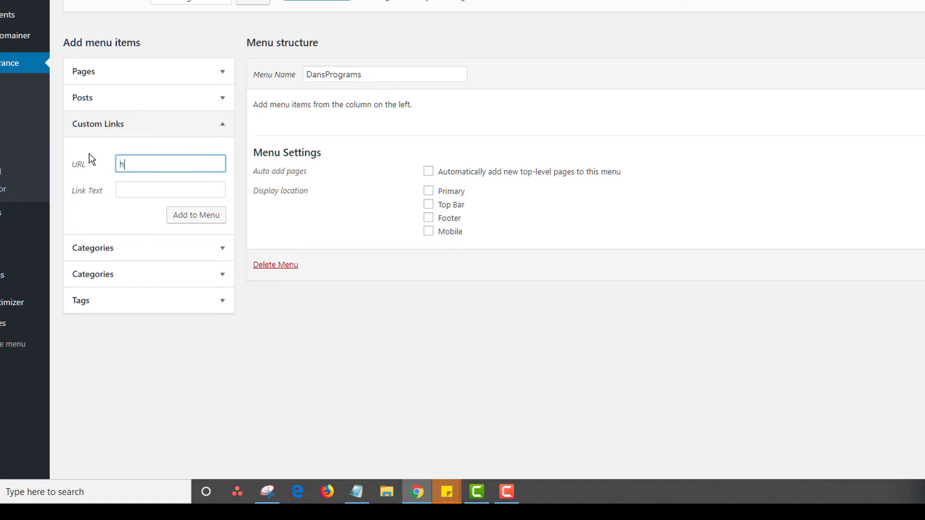
{"action": "type", "text": "ttos://aweber.com"}
{"action": "key", "text": "Tab"}
{"action": "type", "text": "Aweb"}
{"action": "type", "text": "er - Lis"}
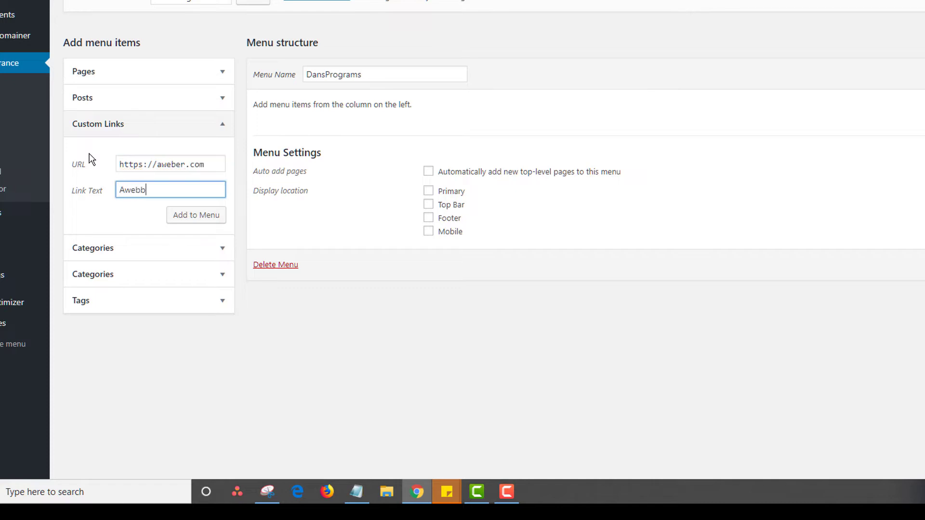
{"action": "type", "text": "t Building"}
{"action": "left_click", "coordinate": [197, 219]}
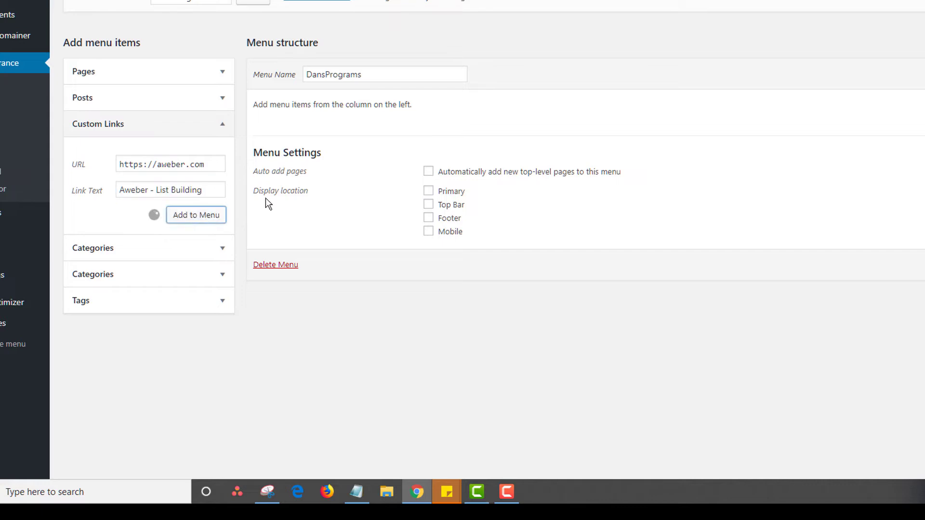
Add a 'Hostgator- WebHosting' custom link pointing to hostgator.com.
{"action": "left_click", "coordinate": [187, 165]}
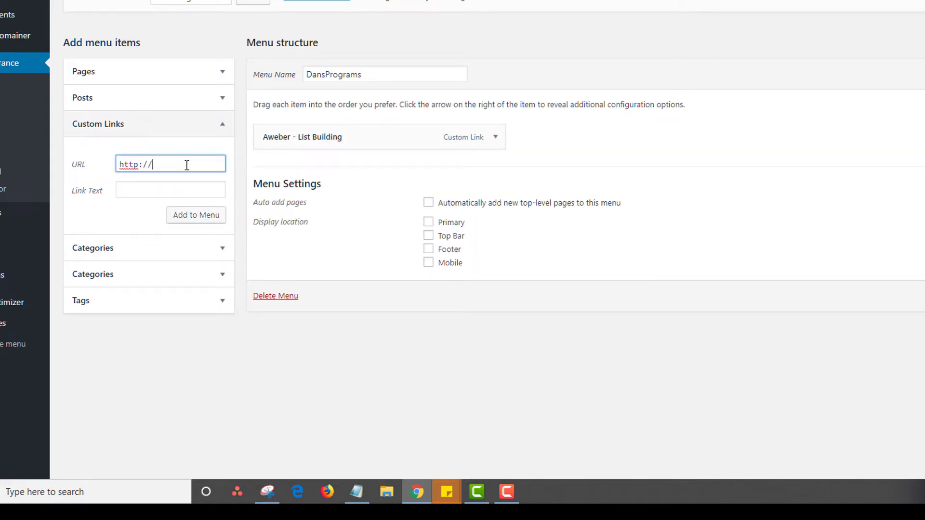
{"action": "type", "text": "hostgator.com"}
{"action": "key", "text": "Tab"}
{"action": "type", "text": "Hostgator"}
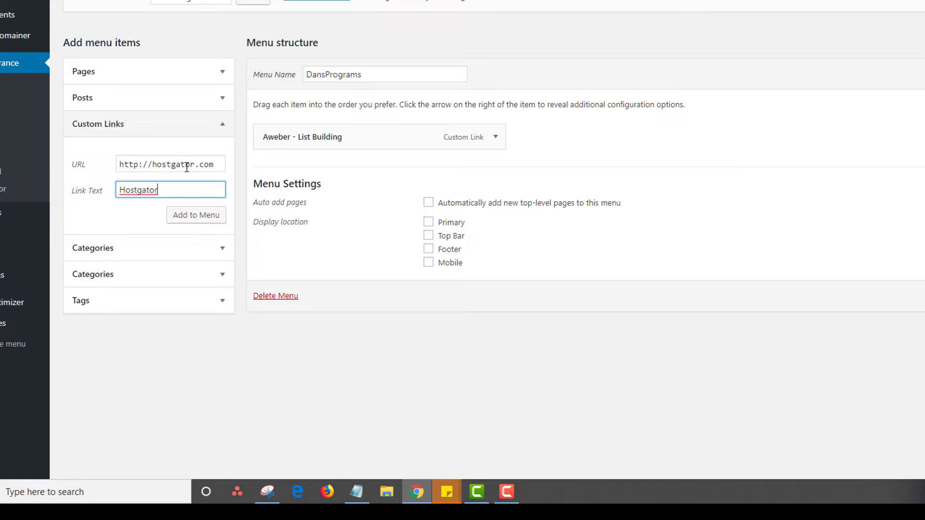
{"action": "type", "text": "- WebHsi"}
{"action": "key", "text": "BackSpace"}
{"action": "key", "text": "BackSpace"}
{"action": "type", "text": "ois"}
{"action": "type", "text": "ting"}
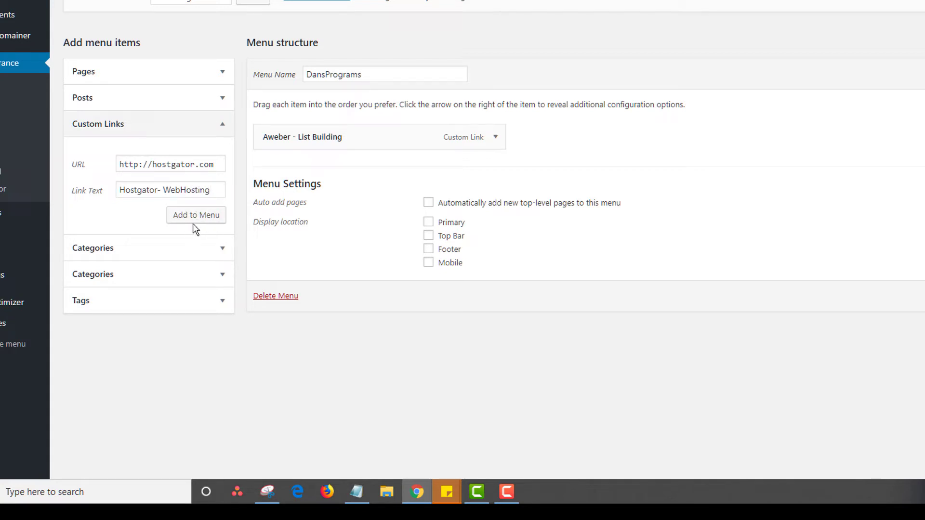
{"action": "left_click", "coordinate": [193, 223]}
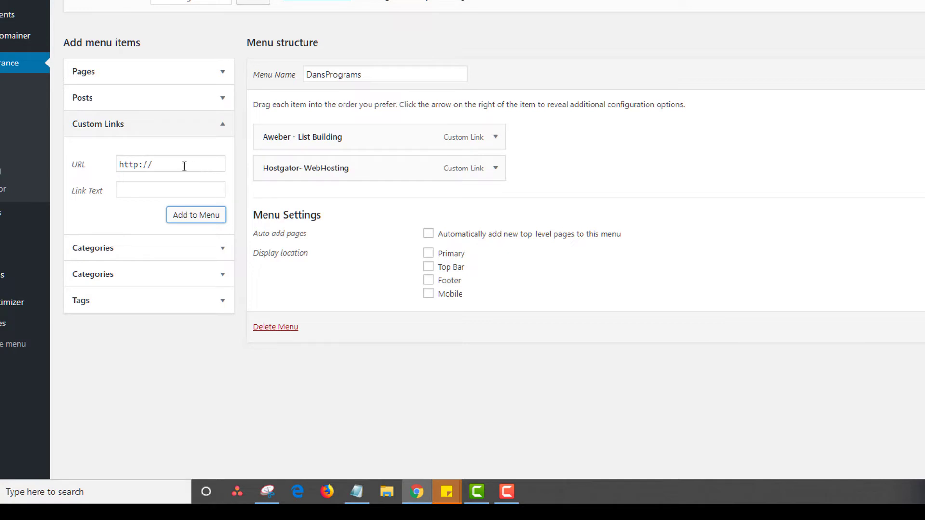
{"action": "left_click_drag", "start_coordinate": [184, 166], "coordinate": [110, 170]}
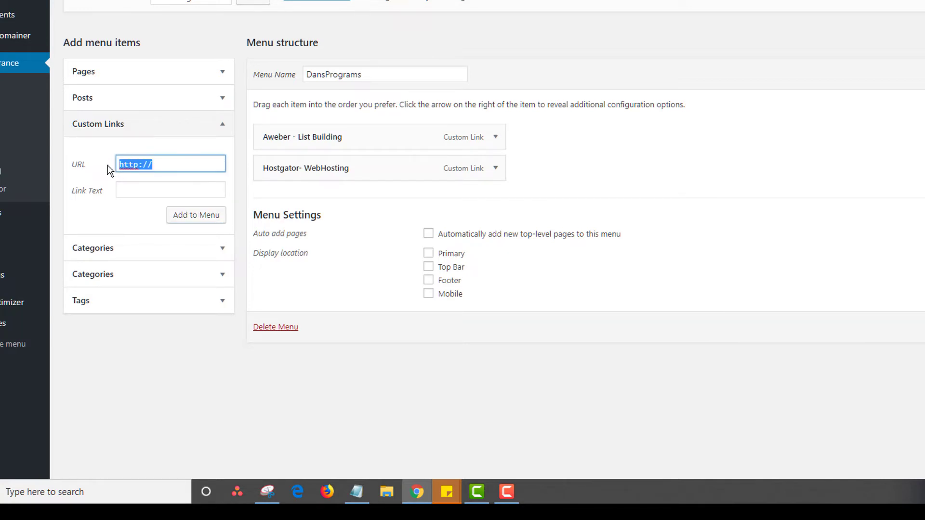
{"action": "type", "text": "http://domai"}
{"action": "type", "text": "ne"}
{"action": "type", "text": "orsale.com"}
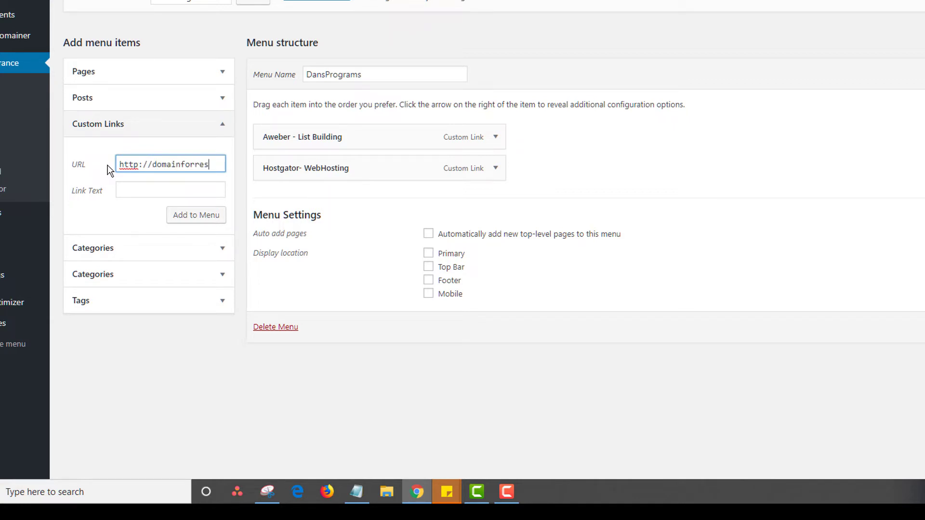
{"action": "key", "text": "Tab"}
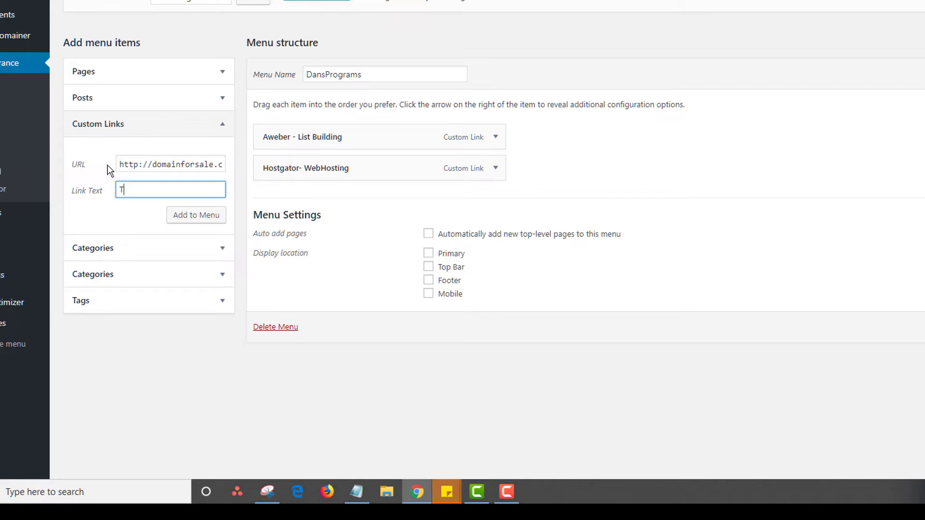
{"action": "type", "text": "Great Domain For Sale"}
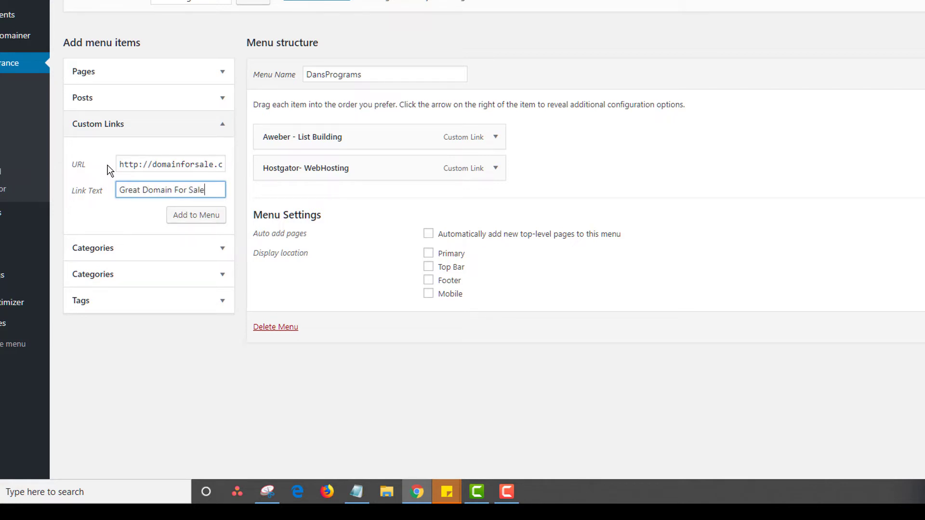
{"action": "left_click", "coordinate": [188, 218]}
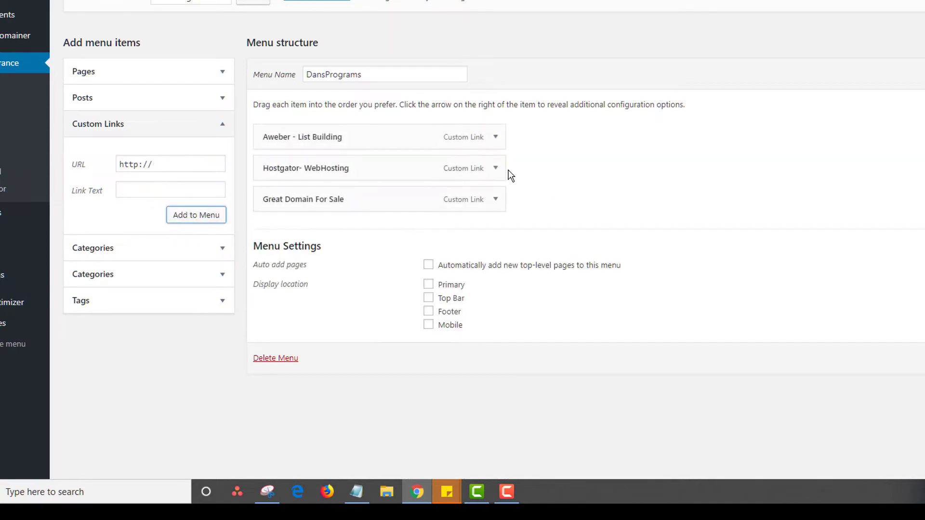
Describe Aweber as 'List Building Service', Hostgator as 'Web Hosting Service', and Great Domain For Sale as 'Buy this domain now for $99.95'.
{"action": "left_click", "coordinate": [500, 141]}
{"action": "left_click", "coordinate": [332, 295]}
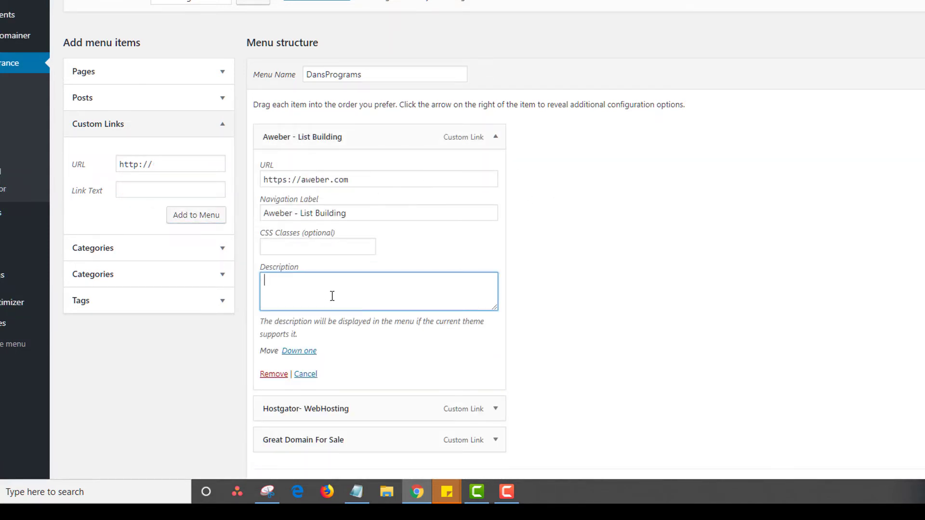
{"action": "type", "text": "List Building Service"}
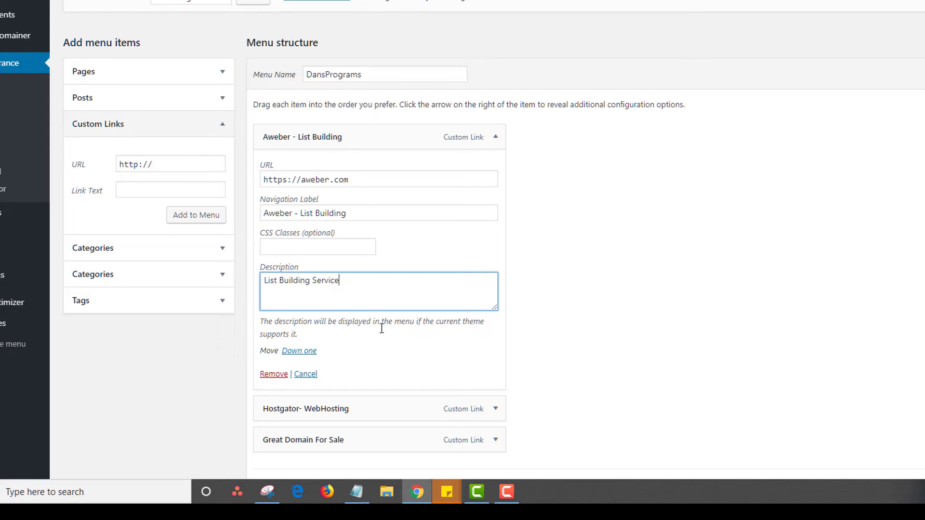
{"action": "scroll", "coordinate": [472, 304], "scroll_direction": "down", "scroll_amount": 2}
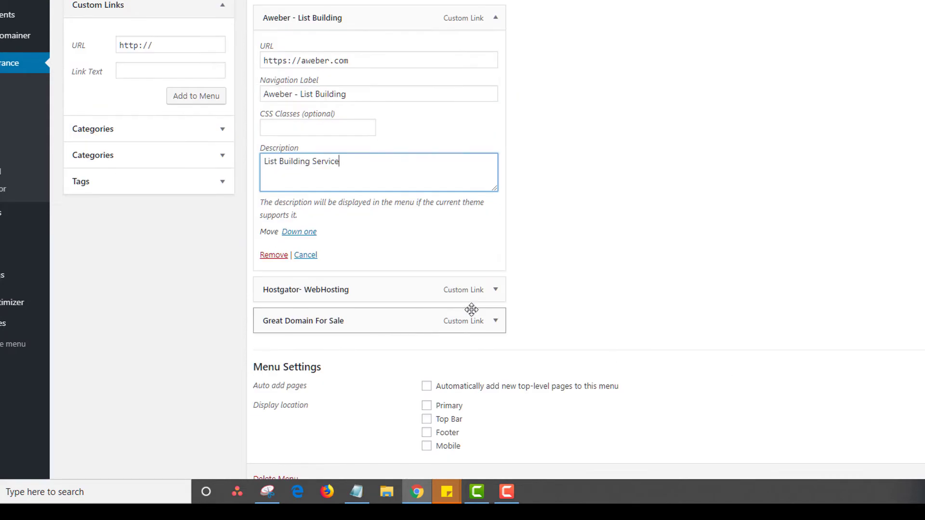
{"action": "left_click", "coordinate": [496, 290]}
{"action": "left_click", "coordinate": [348, 443]}
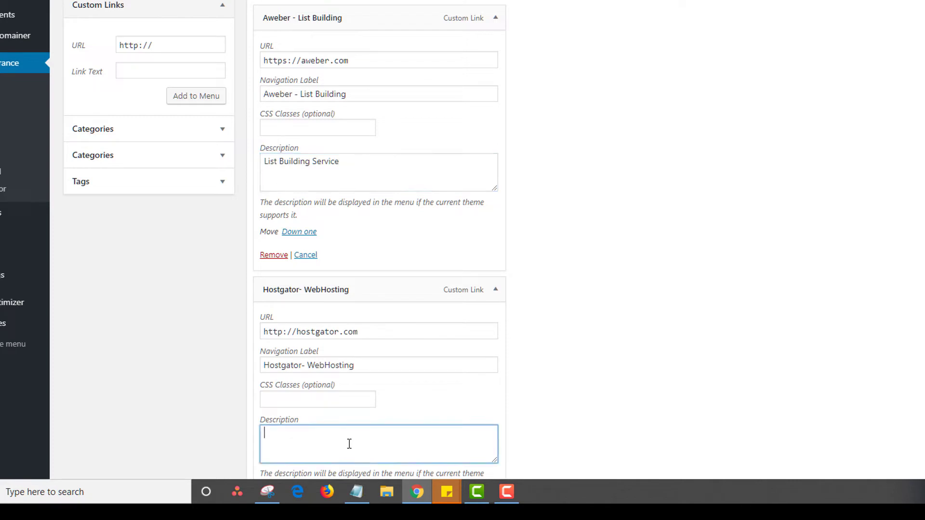
{"action": "type", "text": "Web Hosting Service"}
{"action": "scroll", "coordinate": [377, 368], "scroll_direction": "down", "scroll_amount": 5}
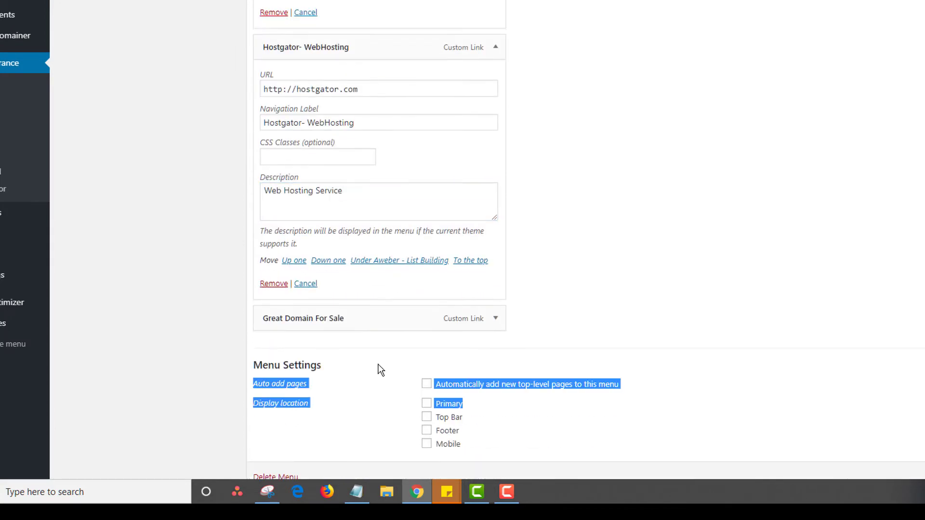
{"action": "left_click", "coordinate": [495, 324]}
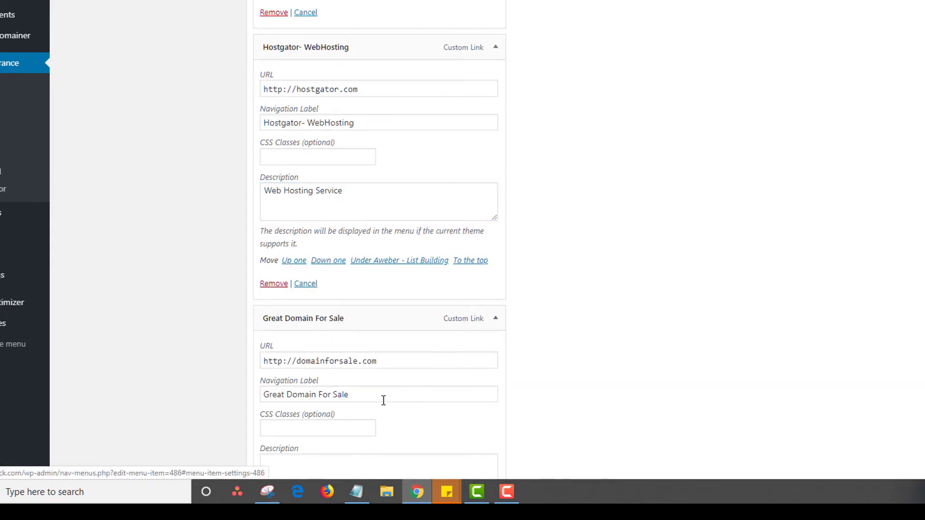
{"action": "scroll", "coordinate": [370, 345], "scroll_direction": "down", "scroll_amount": 5}
{"action": "left_click", "coordinate": [308, 220]}
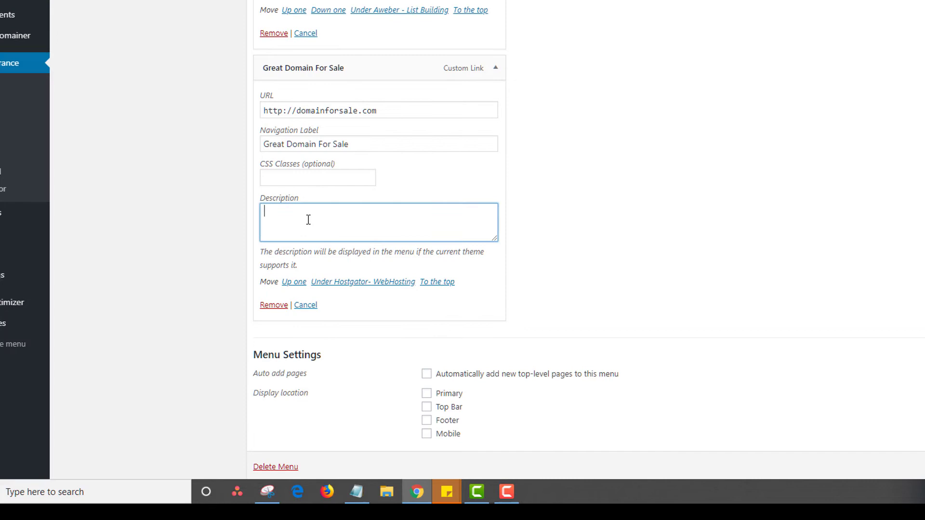
{"action": "type", "text": "Buy this domain now for $99.95"}
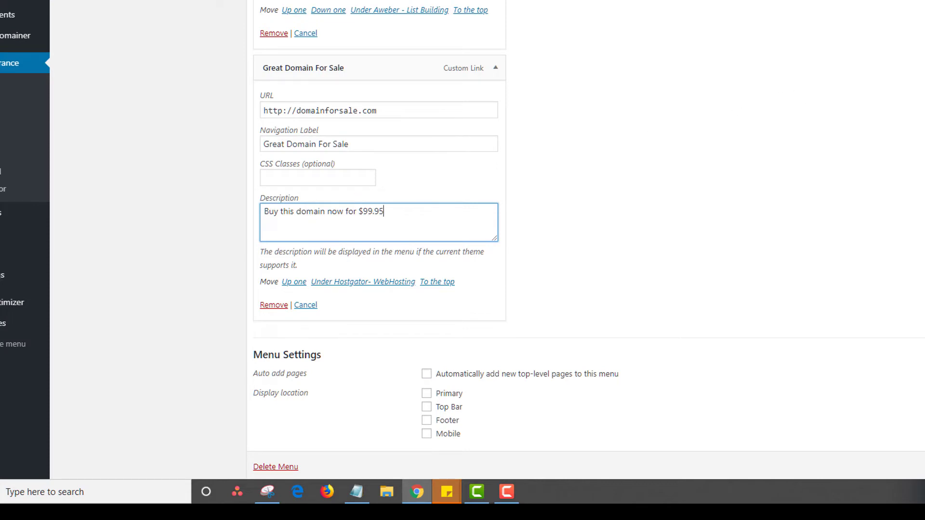
{"action": "scroll", "coordinate": [463, 169], "scroll_direction": "up", "scroll_amount": 10}
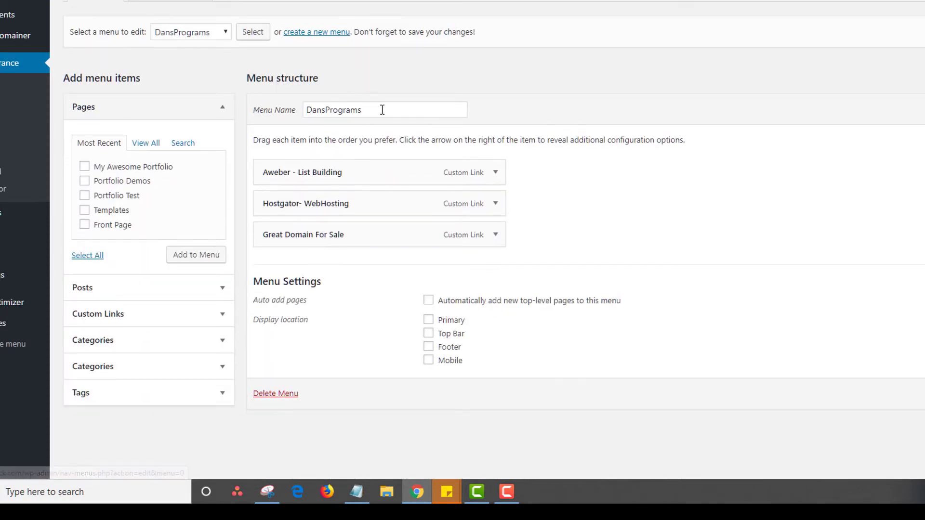
Open LinksMenuPage.com for editing from MetaDomainer's All Domains list.
{"action": "left_click_drag", "start_coordinate": [382, 109], "coordinate": [234, 113]}
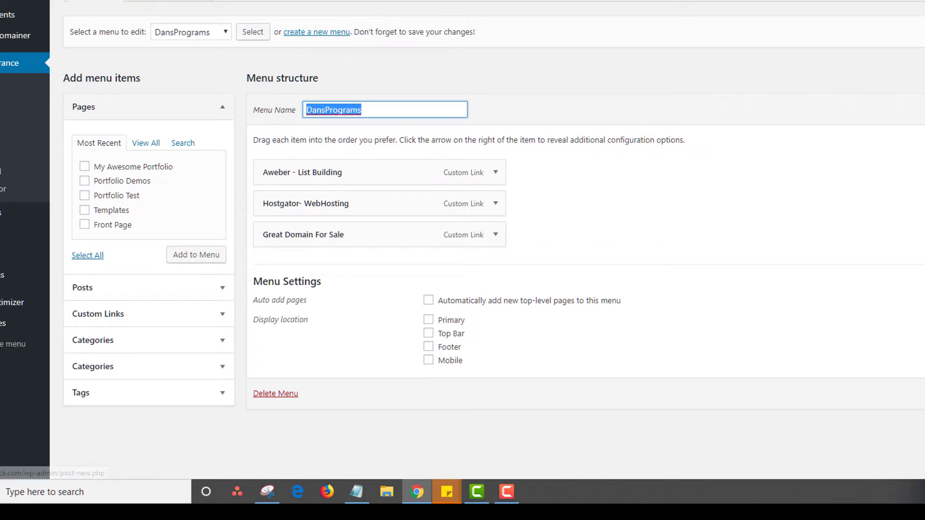
{"action": "mouse_move", "coordinate": [2, 42]}
{"action": "left_click", "coordinate": [79, 37]}
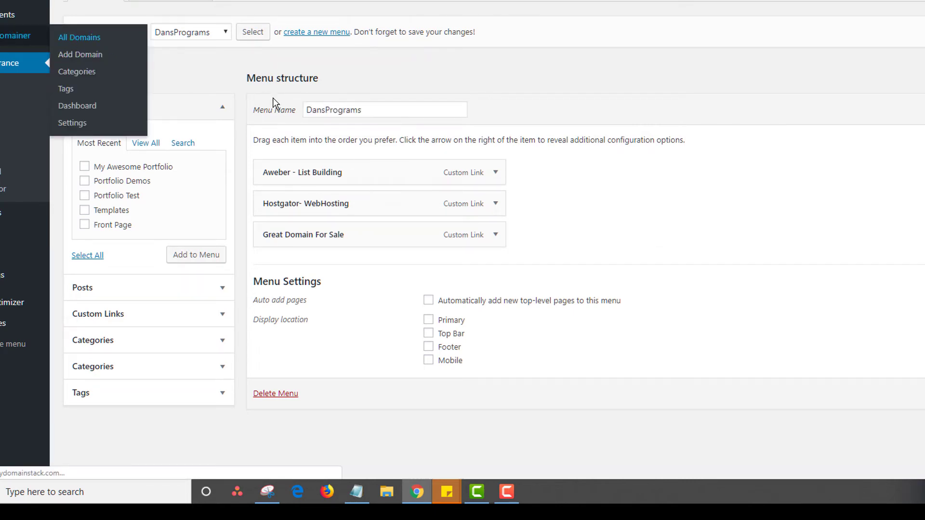
{"action": "left_click", "coordinate": [97, 178]}
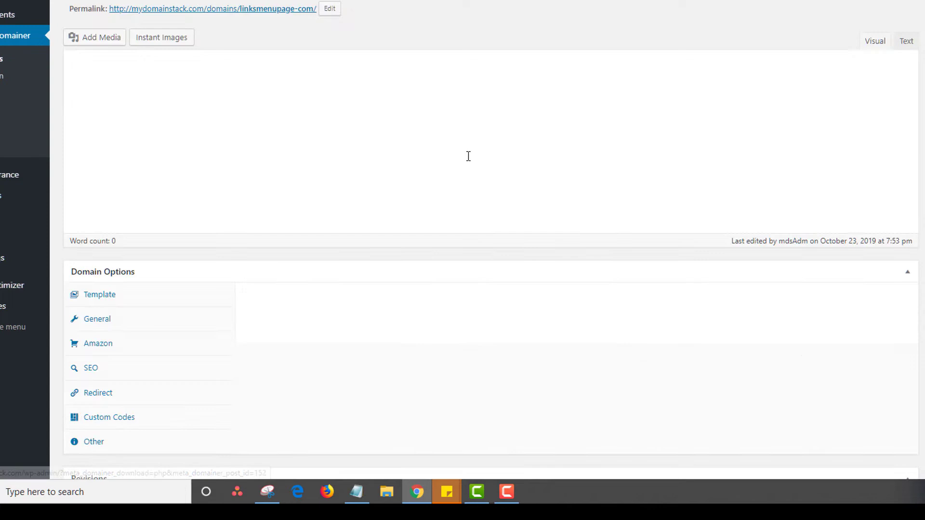
Replace the Custom Menu myaffiliatelinks1 with DansPrograms, update the domain, and view its public page.
{"action": "scroll", "coordinate": [625, 175], "scroll_direction": "down", "scroll_amount": 12}
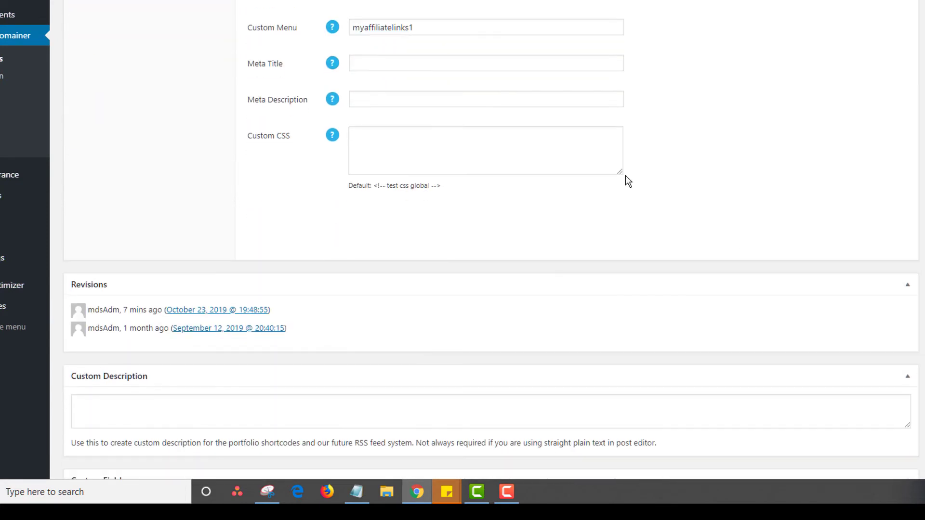
{"action": "left_click", "coordinate": [432, 27]}
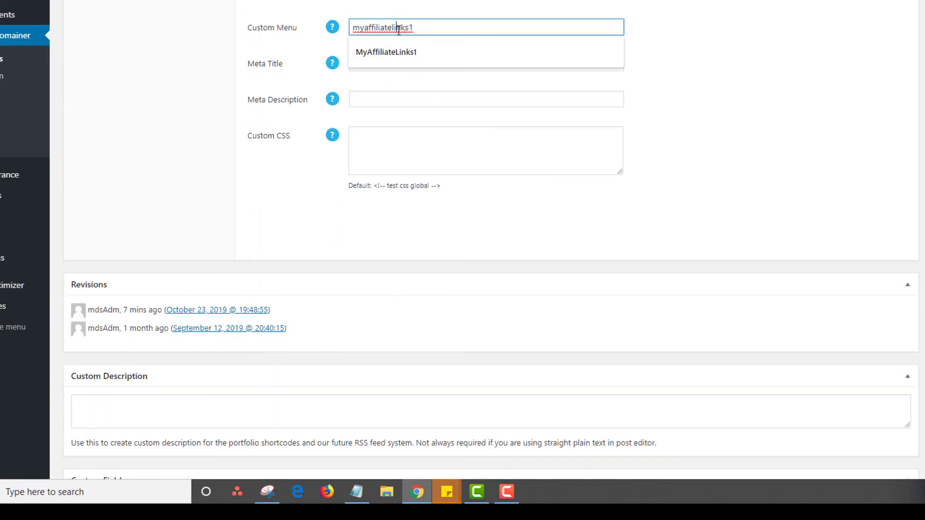
{"action": "left_click_drag", "start_coordinate": [433, 27], "coordinate": [331, 29]}
{"action": "type", "text": "DansPrograms"}
{"action": "scroll", "coordinate": [669, 103], "scroll_direction": "up", "scroll_amount": 10}
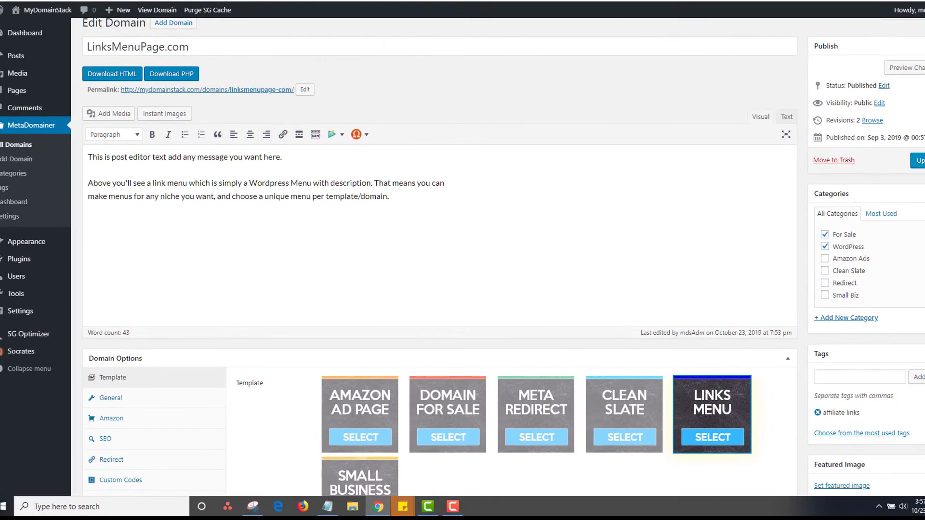
{"action": "left_click", "coordinate": [918, 160]}
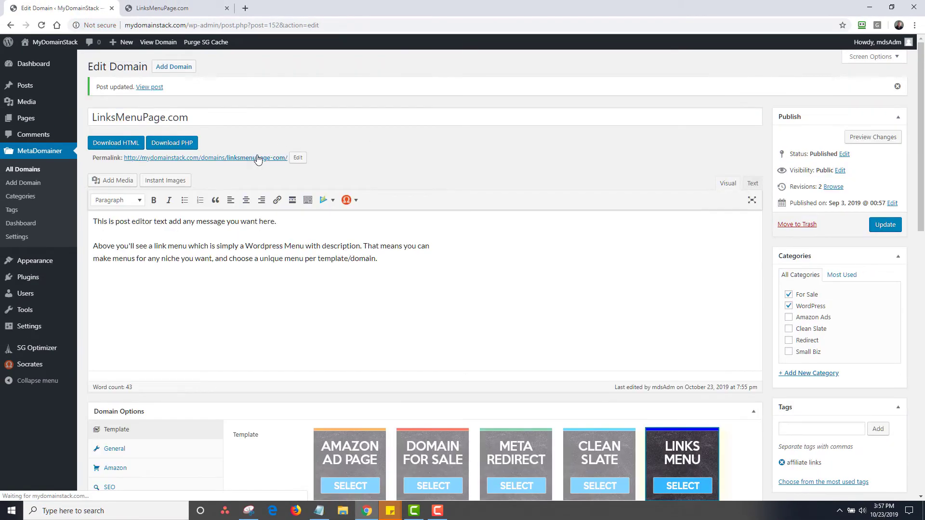
{"action": "left_click", "coordinate": [162, 9]}
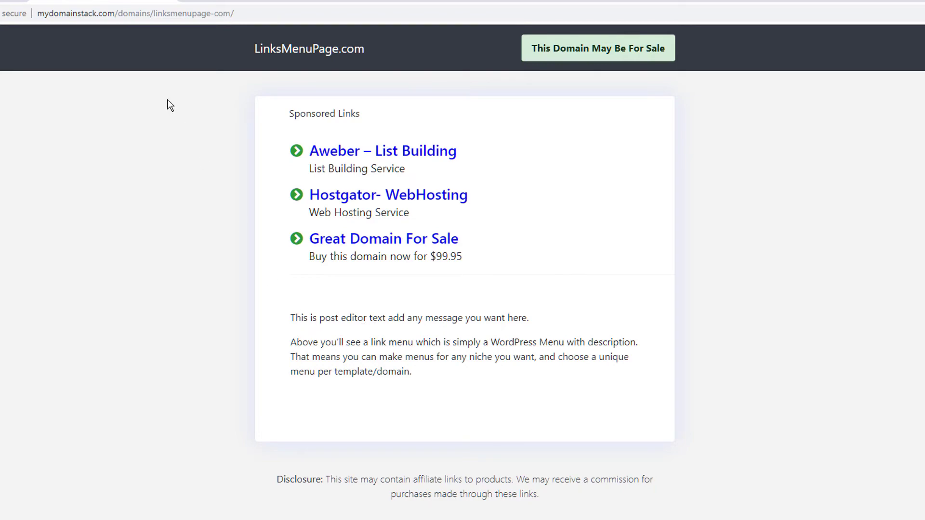
Return to the LinksMenuPage.com Edit Domain screen after checking the new menu.
{"action": "left_click", "coordinate": [16, 21]}
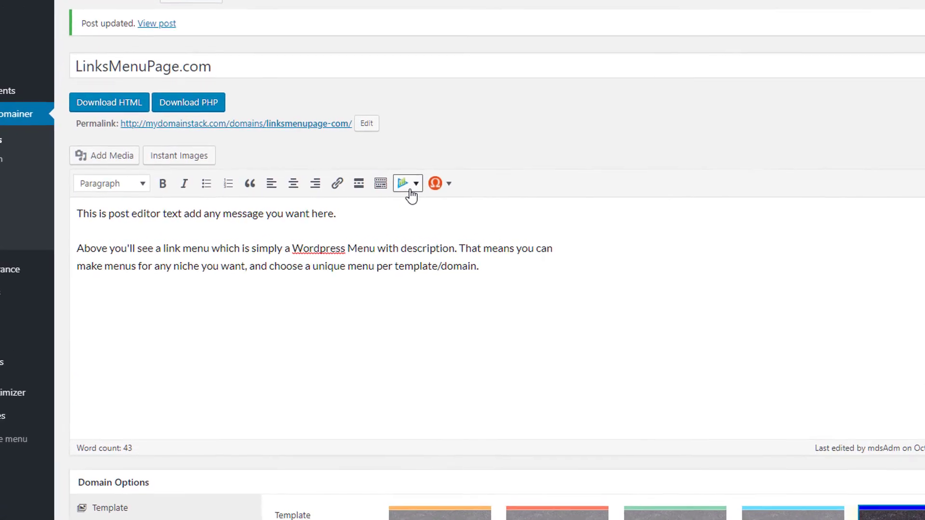
Insert the Amazon ads shortcode and delete the explanation about the two ad styles.
{"action": "left_click", "coordinate": [327, 200]}
{"action": "left_click", "coordinate": [487, 300]}
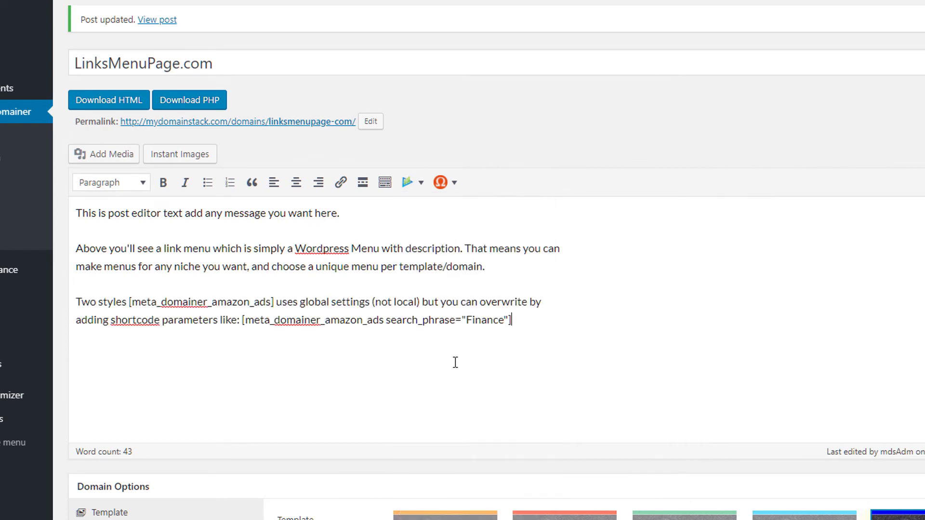
{"action": "left_click_drag", "start_coordinate": [244, 323], "coordinate": [74, 302]}
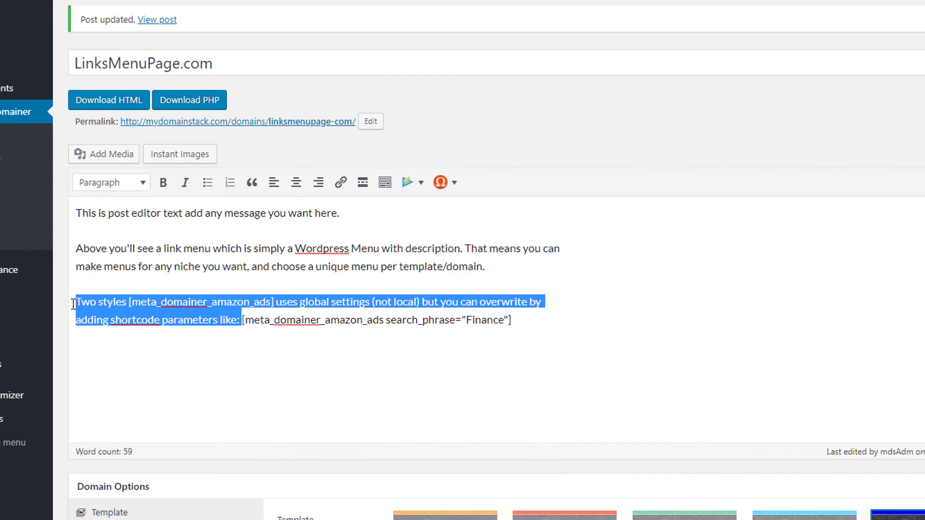
{"action": "key", "text": "BackSpace"}
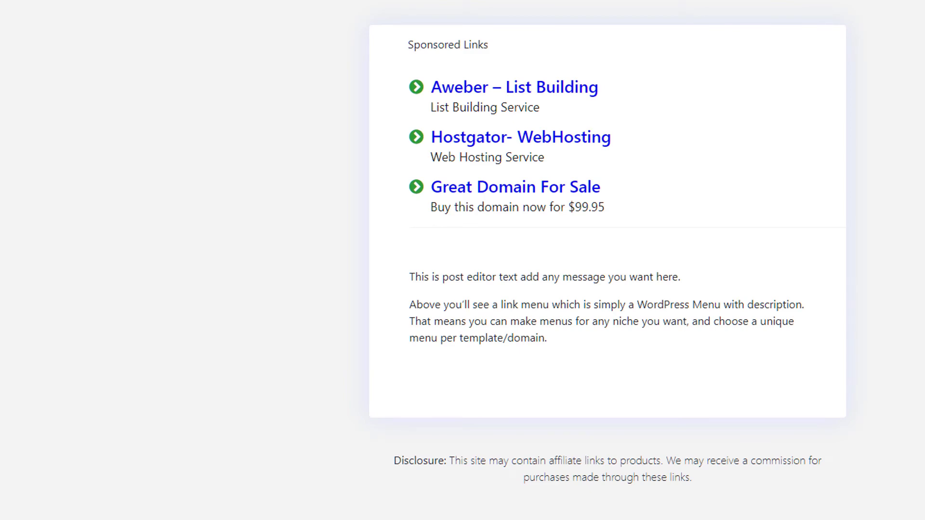
Scroll the live page to inspect the Finance book ads under Shop Related Products.
{"action": "scroll", "coordinate": [791, 221], "scroll_direction": "down", "scroll_amount": 3}
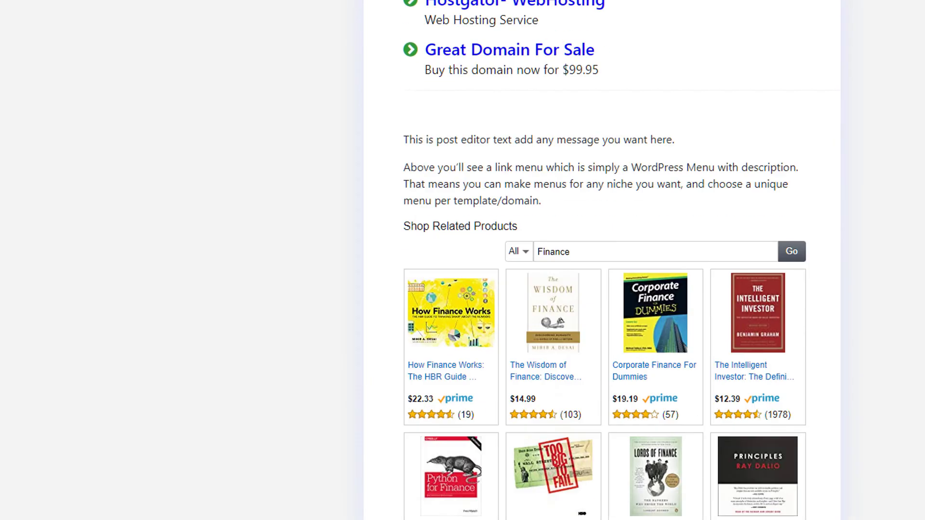
{"action": "scroll", "coordinate": [481, 320], "scroll_direction": "down", "scroll_amount": 2}
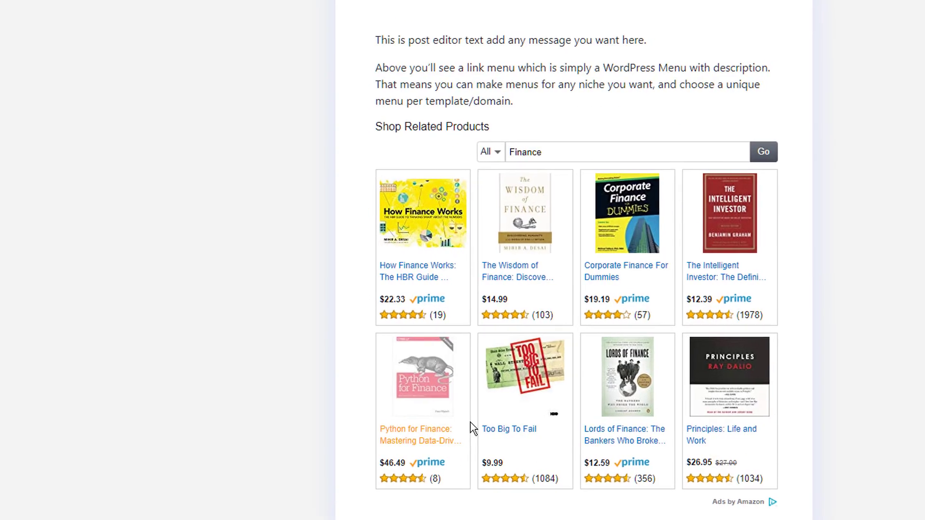
{"action": "scroll", "coordinate": [530, 241], "scroll_direction": "up", "scroll_amount": 5}
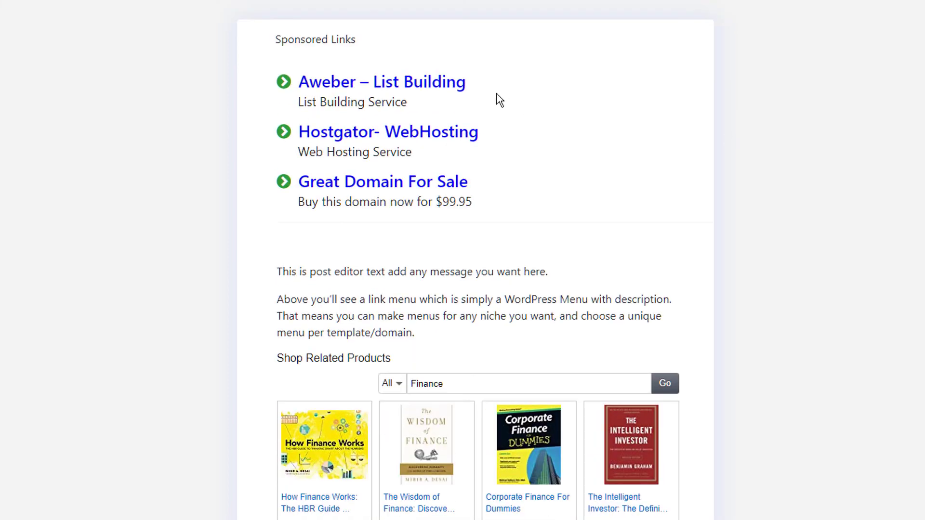
{"action": "scroll", "coordinate": [467, 233], "scroll_direction": "down", "scroll_amount": 6}
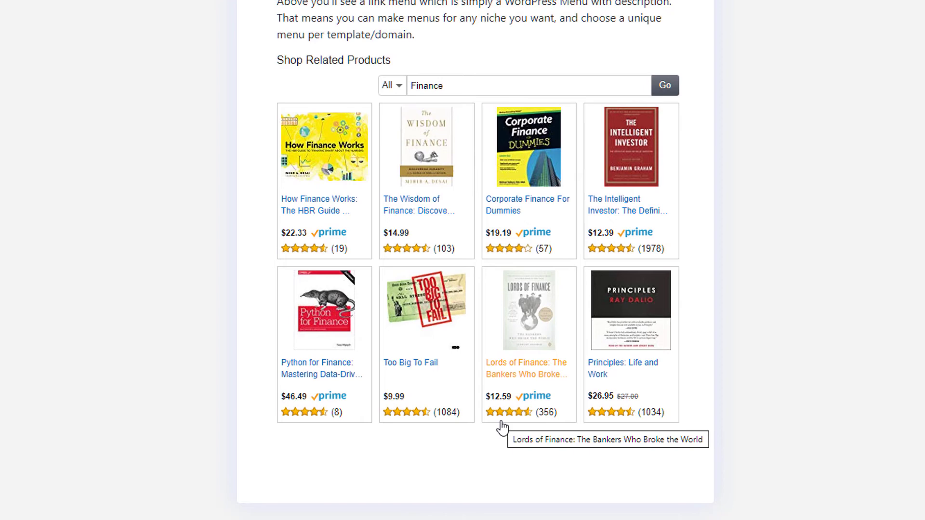
{"action": "scroll", "coordinate": [501, 427], "scroll_direction": "down", "scroll_amount": 1}
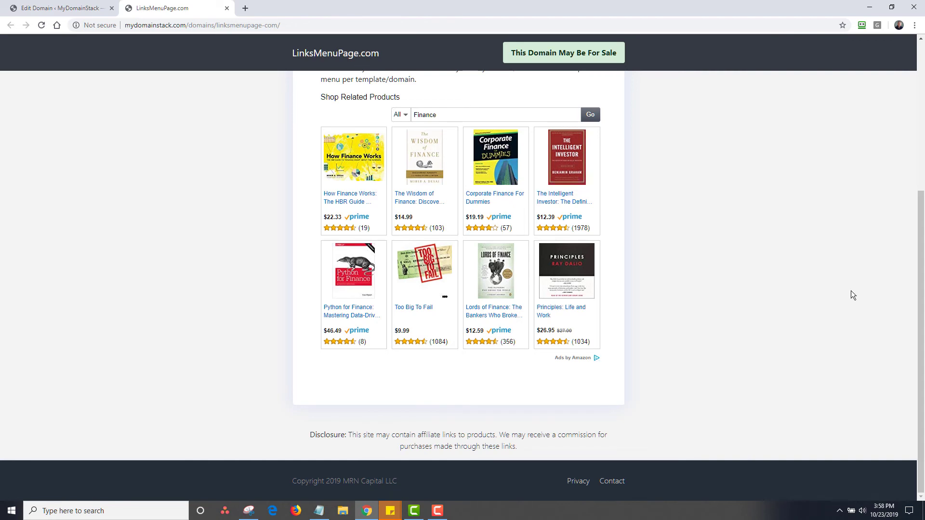
{"action": "left_click_drag", "start_coordinate": [920, 260], "coordinate": [923, 93]}
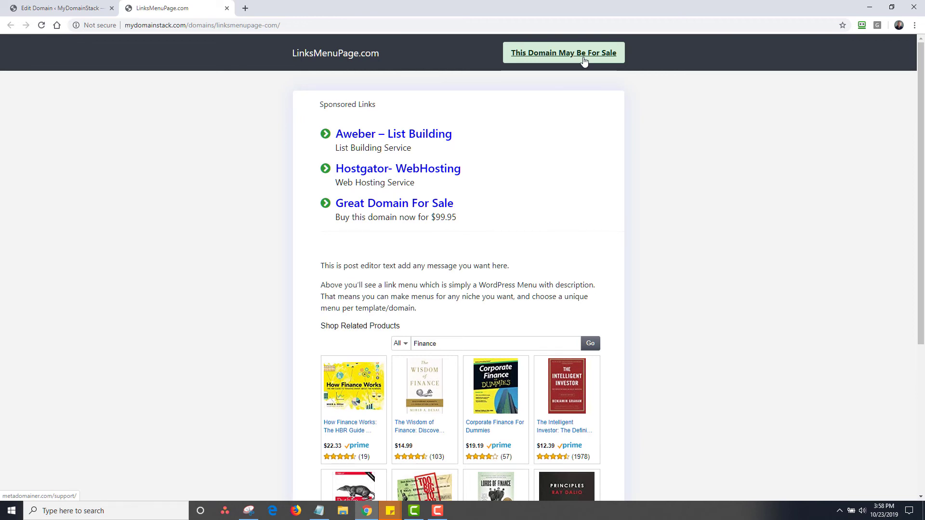
Look through the domain's General settings in Domain Options, then return to the live page.
{"action": "key", "text": "ctrl+Tab"}
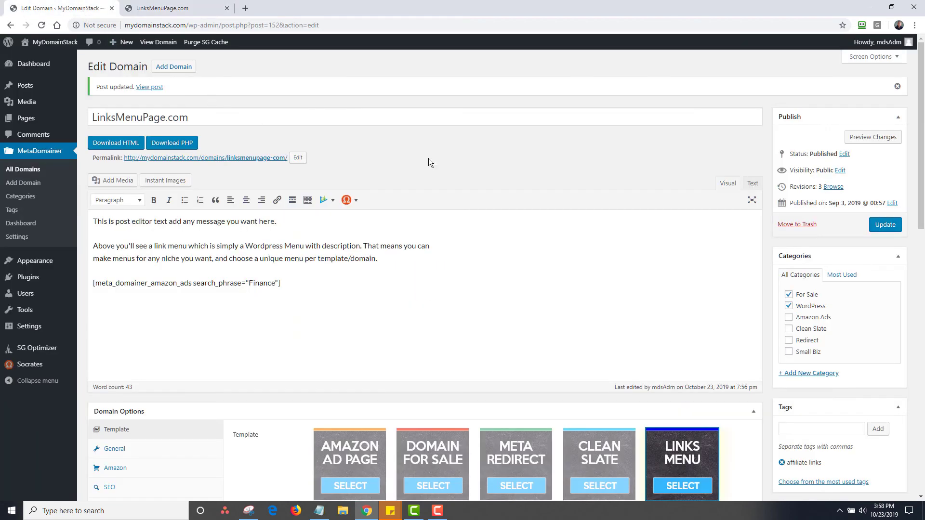
{"action": "scroll", "coordinate": [923, 154], "scroll_direction": "down", "scroll_amount": 9}
{"action": "scroll", "coordinate": [324, 251], "scroll_direction": "up", "scroll_amount": 2}
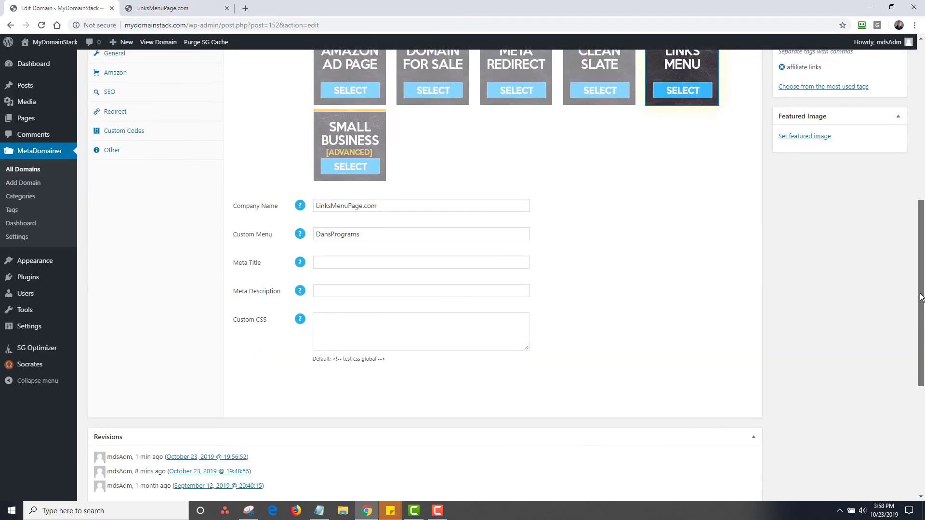
{"action": "left_click", "coordinate": [122, 105]}
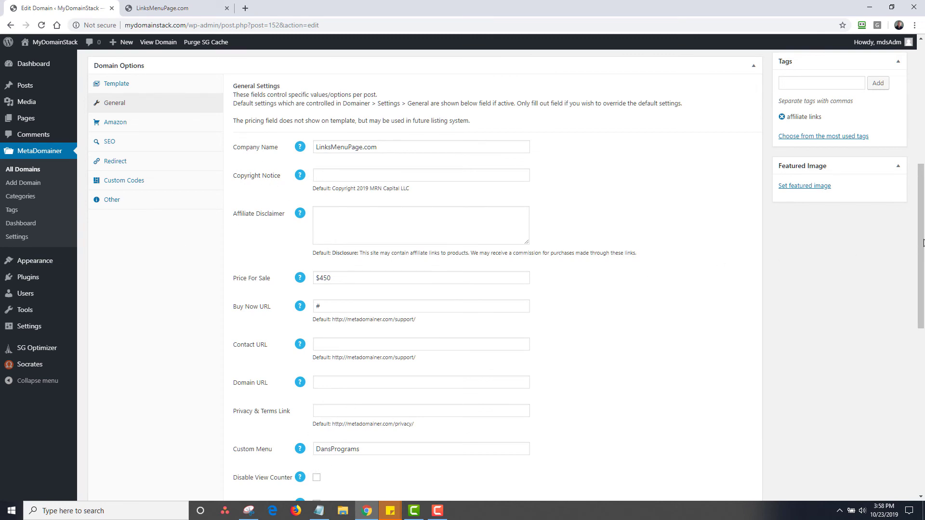
{"action": "left_click_drag", "start_coordinate": [923, 243], "coordinate": [909, 221]}
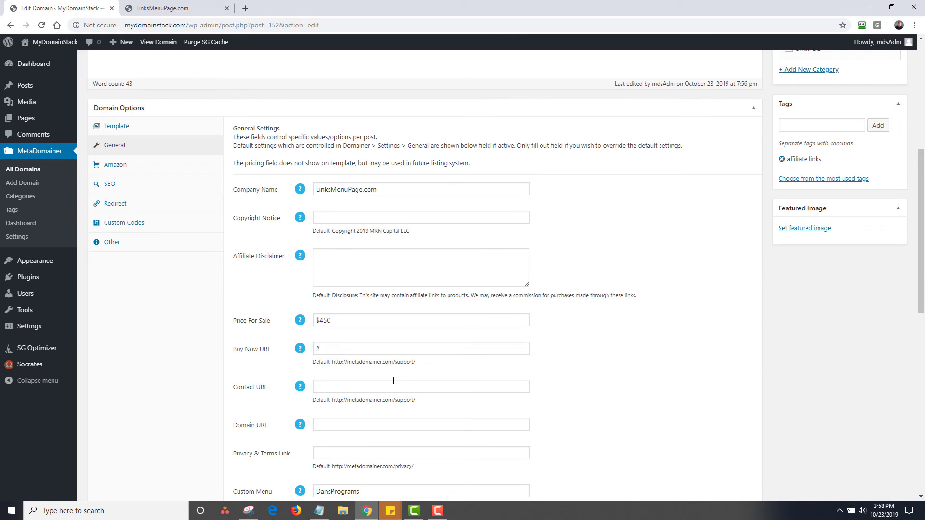
{"action": "left_click", "coordinate": [161, 9]}
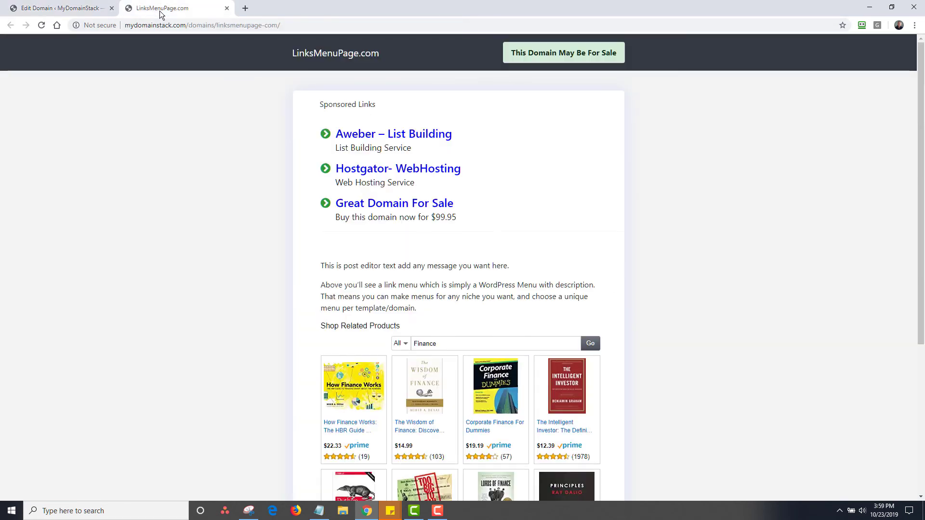
Hide the 'This Domain May Be For Sale' banner by adding display: none to .alert, then copy the rule.
{"action": "right_click", "coordinate": [552, 51]}
{"action": "left_click", "coordinate": [577, 153]}
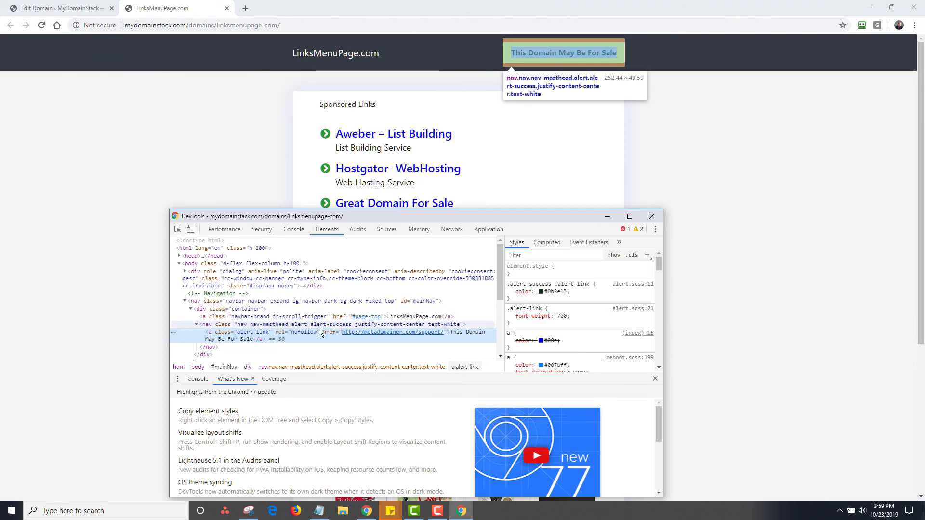
{"action": "left_click", "coordinate": [247, 325]}
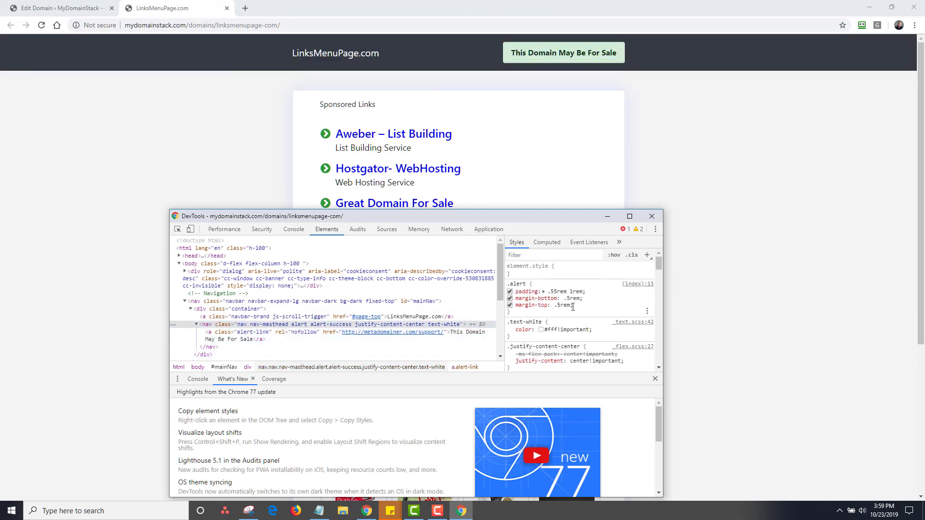
{"action": "left_click", "coordinate": [573, 307]}
{"action": "type", "text": "displa"}
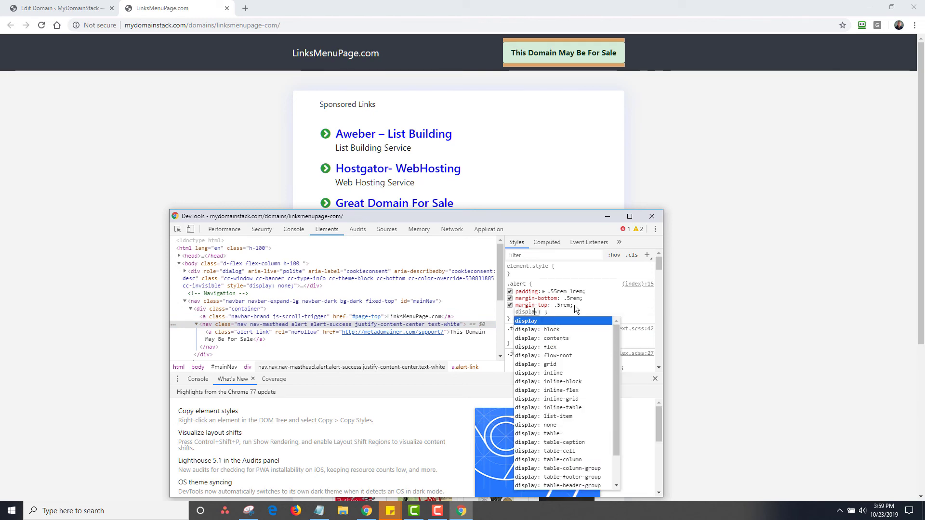
{"action": "type", "text": "y: none;"}
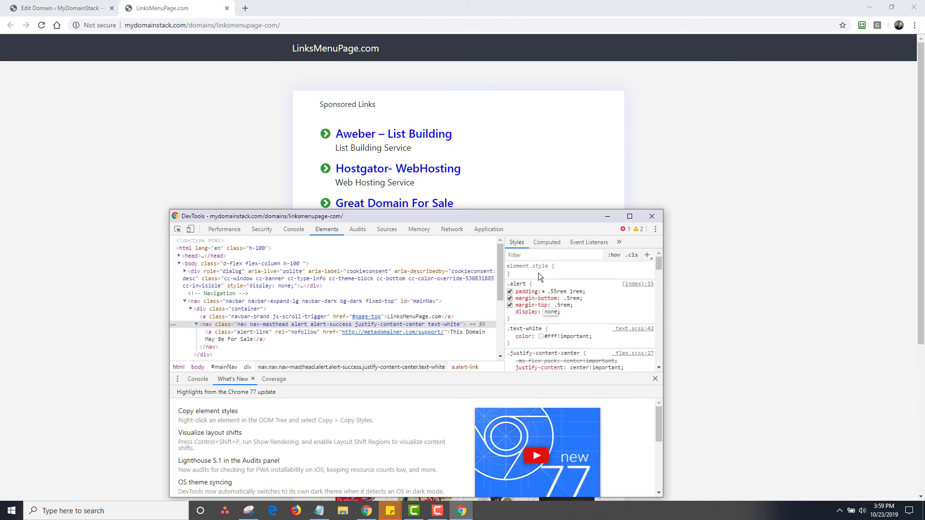
{"action": "left_click_drag", "start_coordinate": [508, 283], "coordinate": [516, 318]}
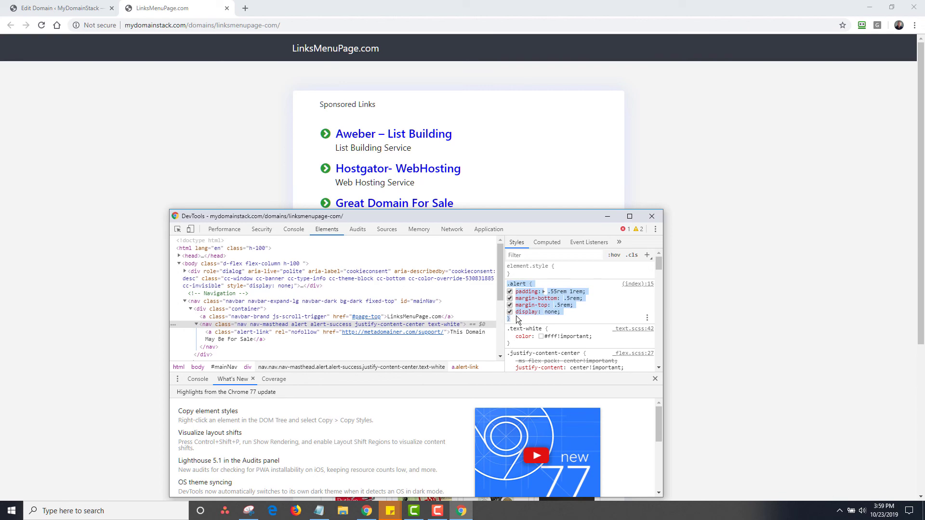
{"action": "left_click", "coordinate": [196, 117]}
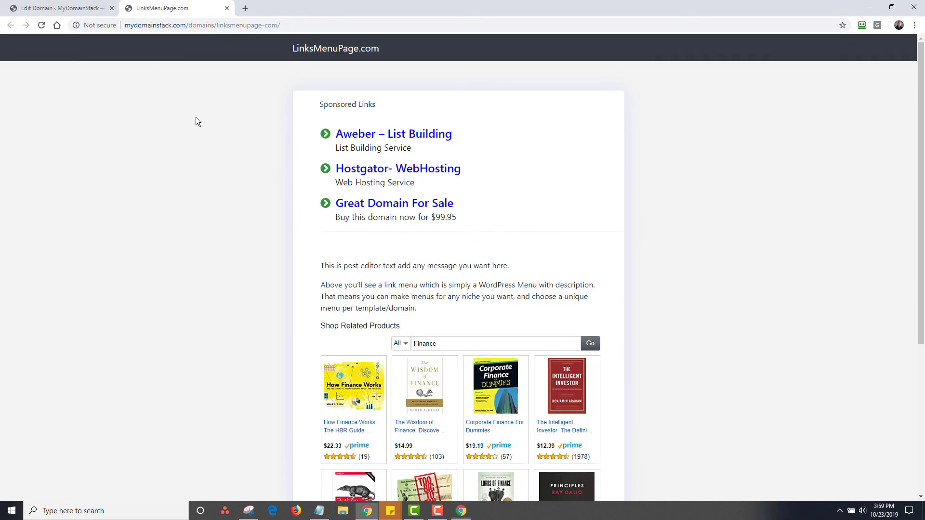
In the domain's Custom Codes, paste the alert rule into Custom CSS, trimmed to .alert { display: none; }.
{"action": "left_click", "coordinate": [60, 8]}
{"action": "left_click", "coordinate": [124, 223]}
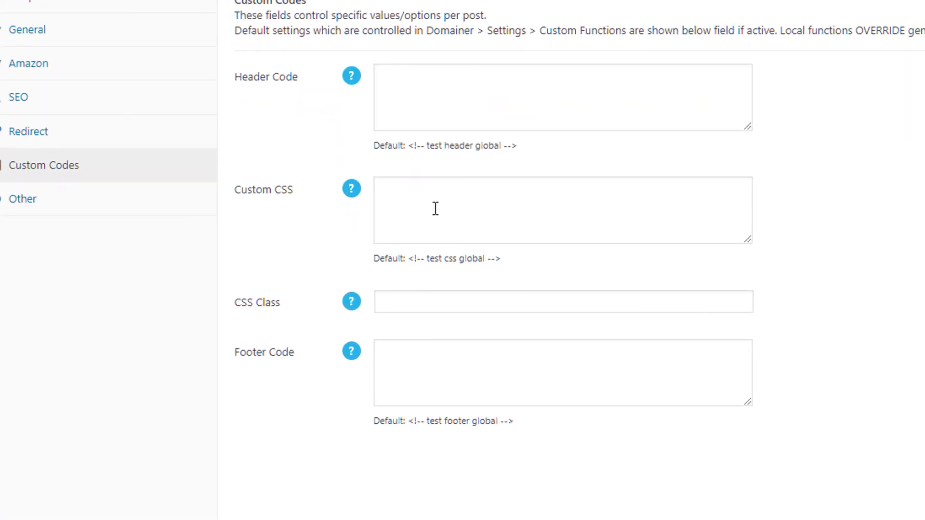
{"action": "left_click", "coordinate": [349, 241]}
{"action": "key", "text": "ctrl+v"}
{"action": "left_click_drag", "start_coordinate": [501, 207], "coordinate": [377, 202]}
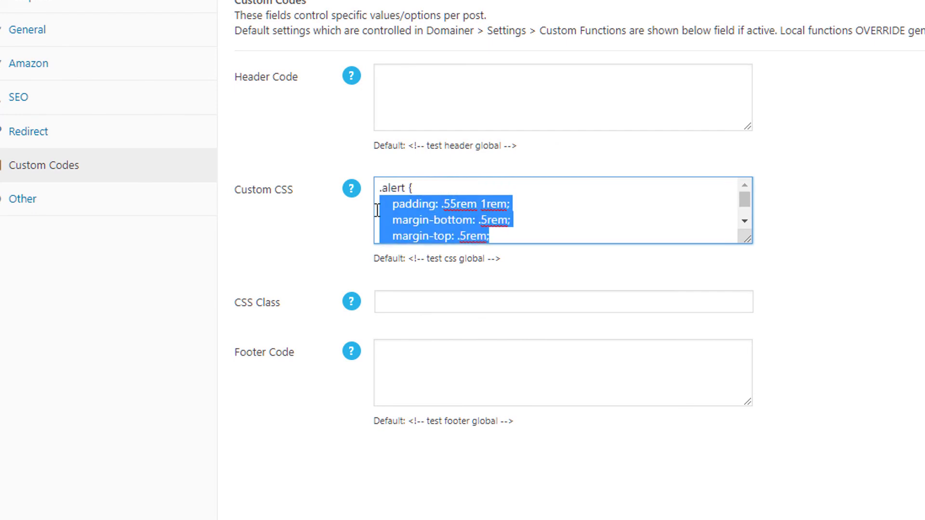
{"action": "key", "text": "BackSpace"}
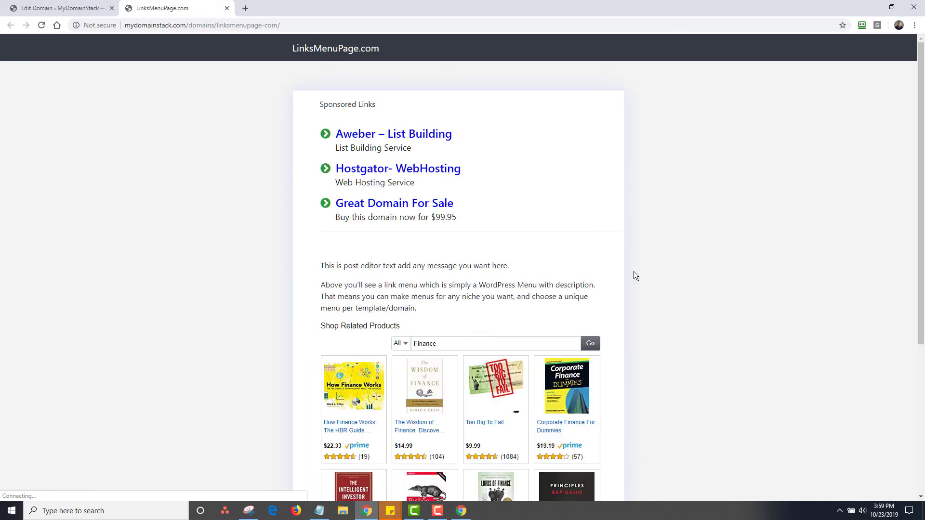
{"action": "scroll", "coordinate": [914, 138], "scroll_direction": "down", "scroll_amount": 5}
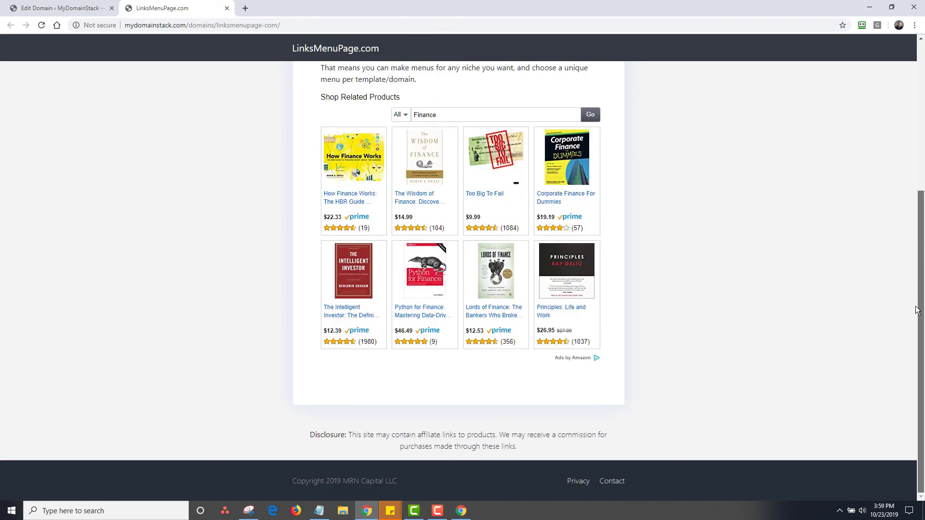
{"action": "scroll", "coordinate": [871, 117], "scroll_direction": "up", "scroll_amount": 5}
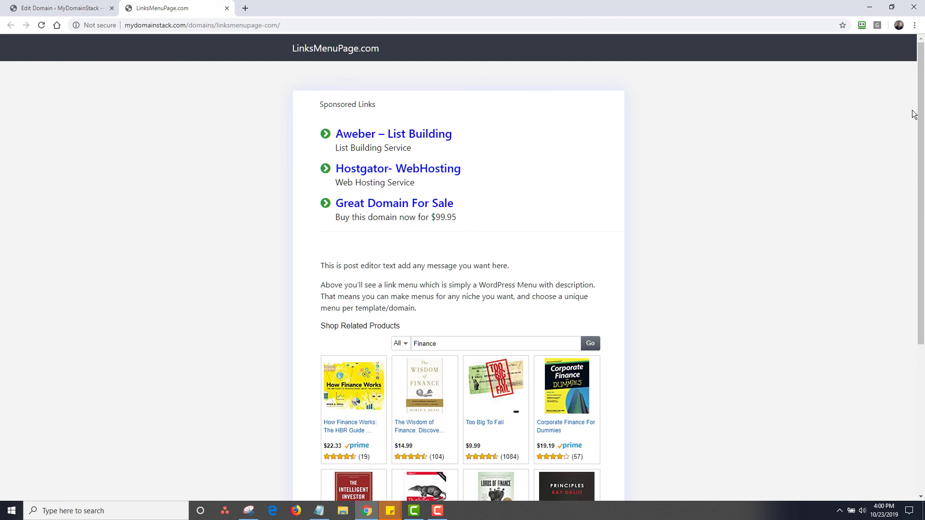
{"action": "left_click_drag", "start_coordinate": [921, 115], "coordinate": [901, 205]}
{"action": "scroll", "coordinate": [896, 226], "scroll_direction": "down", "scroll_amount": 3}
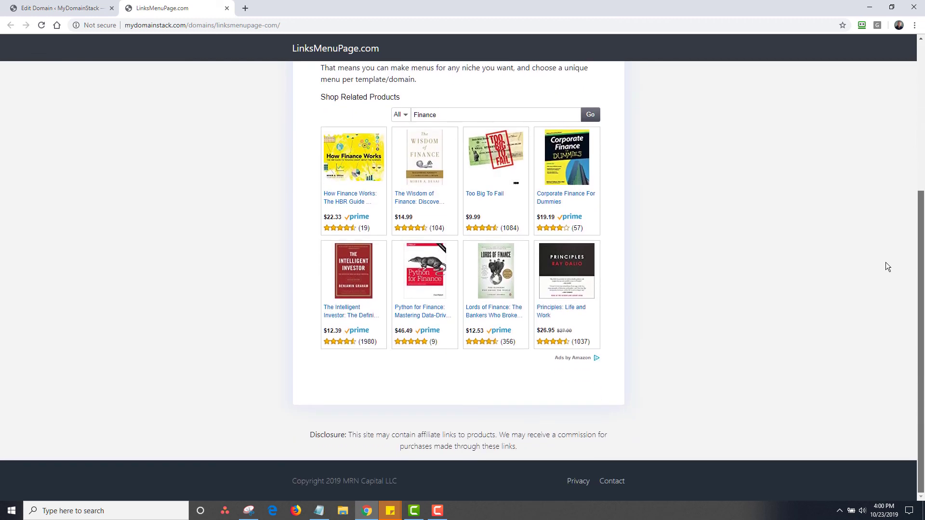
{"action": "scroll", "coordinate": [885, 263], "scroll_direction": "up", "scroll_amount": 5}
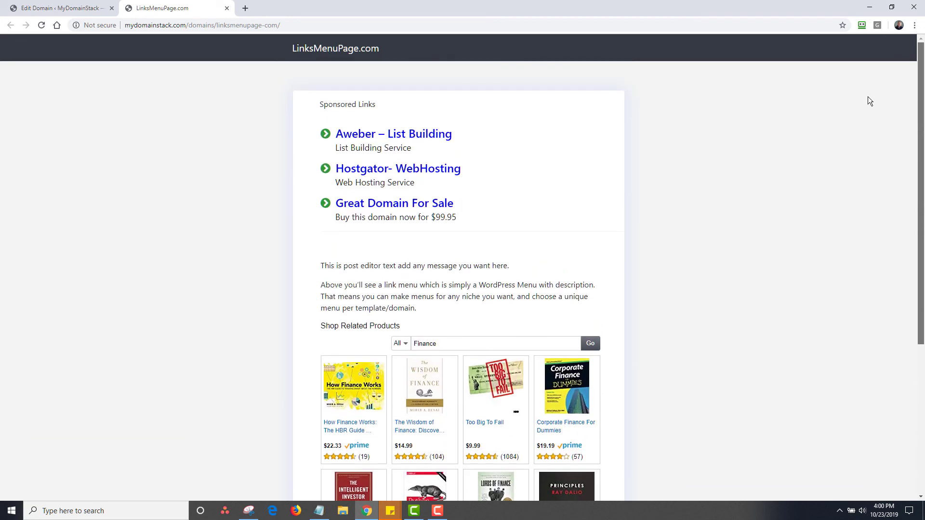